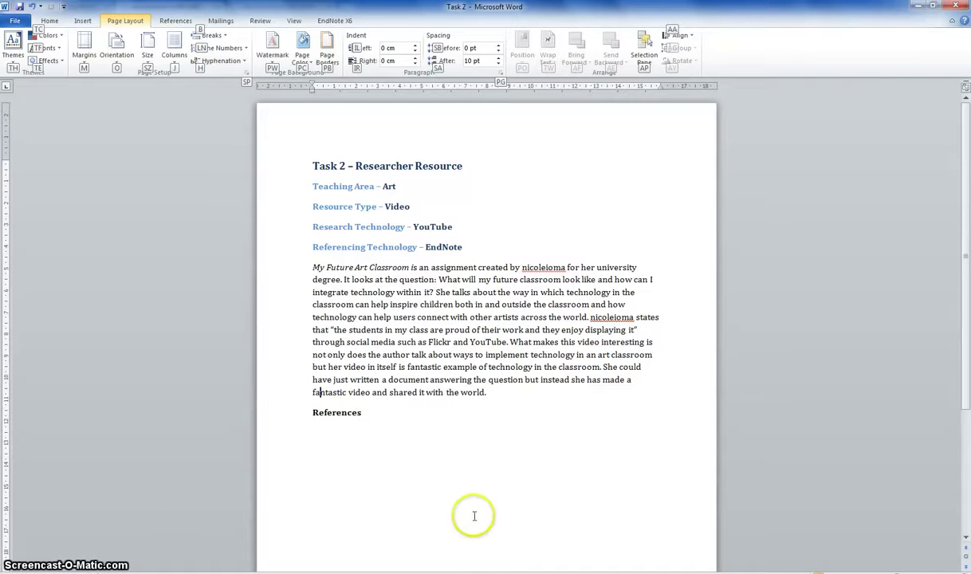
Switch to EndNote and delete the existing "My Future Art Classroom [Video File]" reference from the library.
click(339, 456)
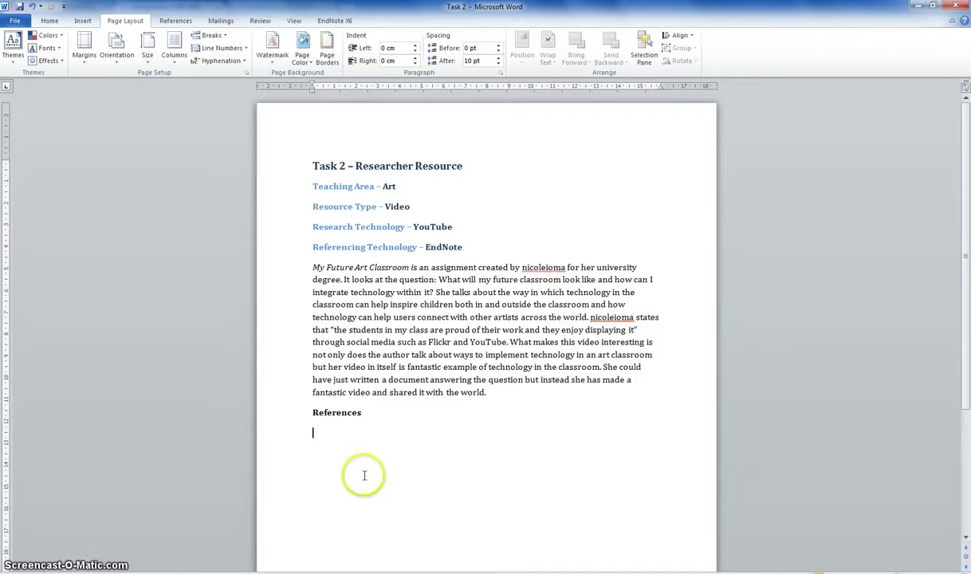
key(alt+Tab)
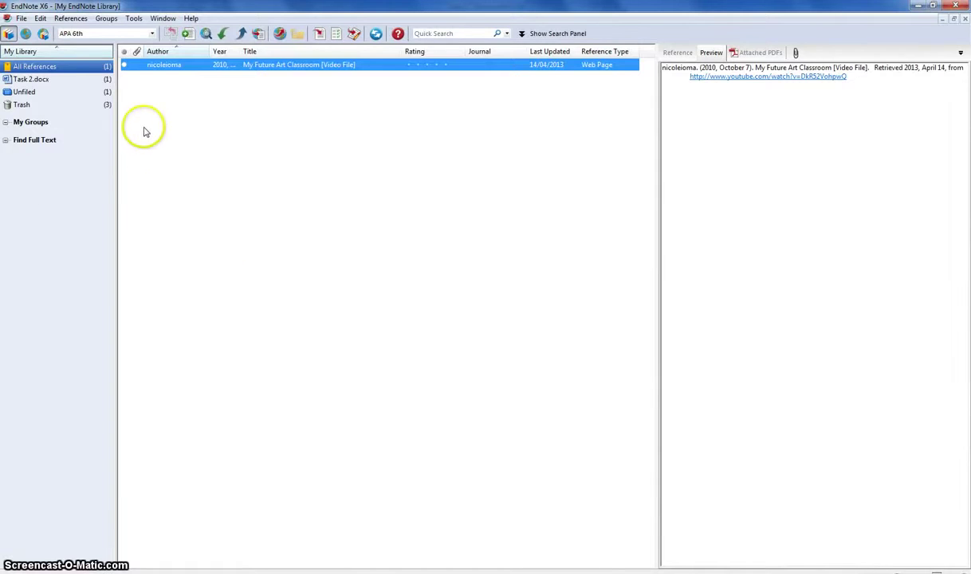
key(Delete)
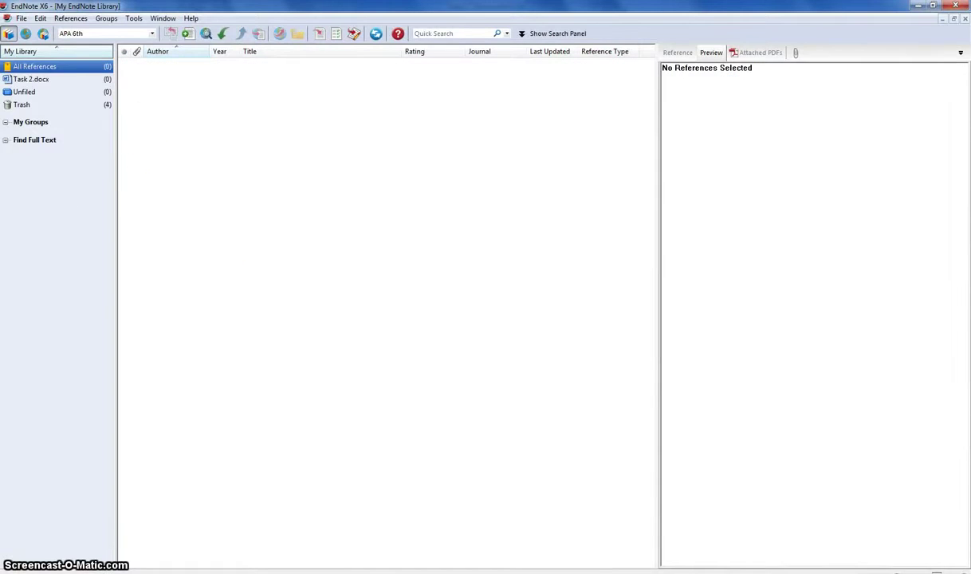
click(8, 568)
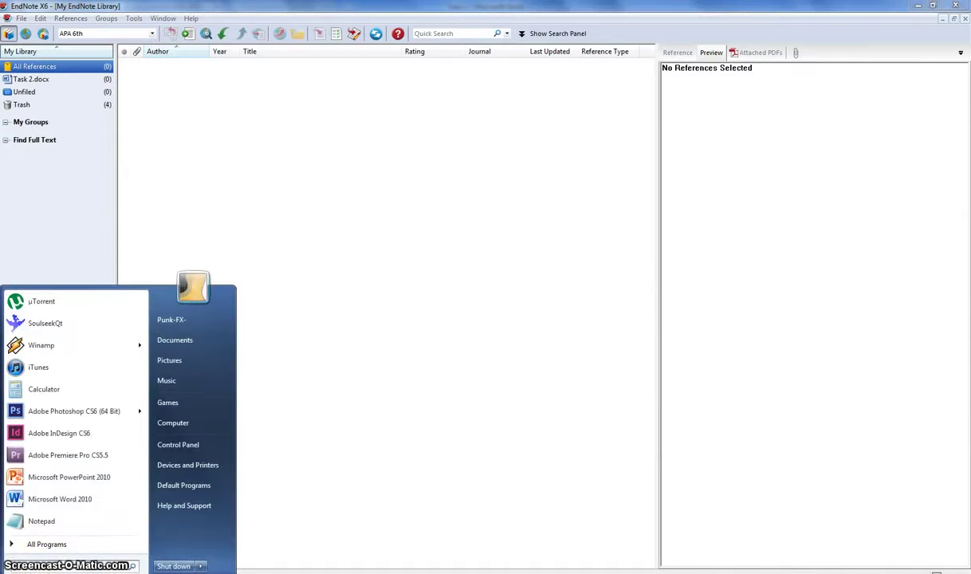
click(54, 545)
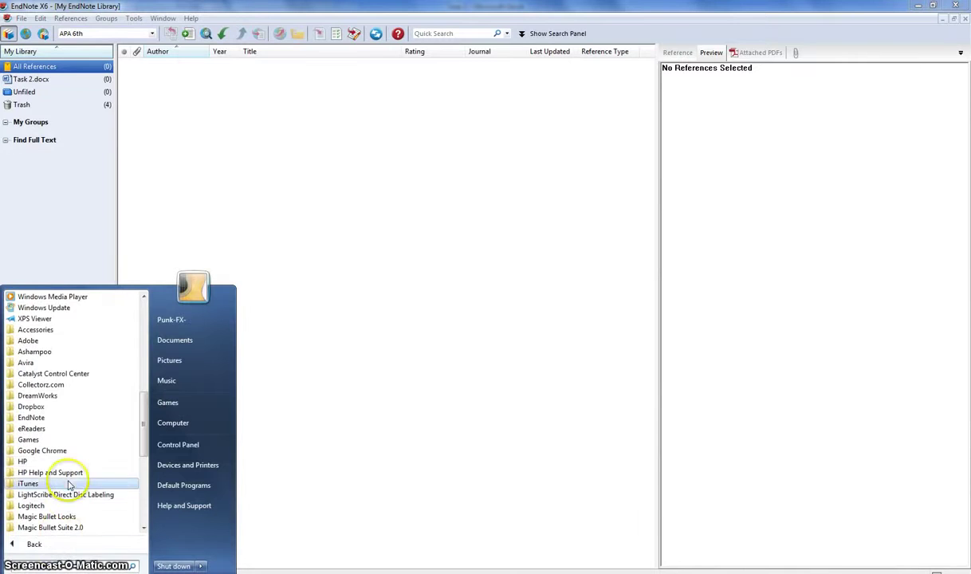
click(68, 420)
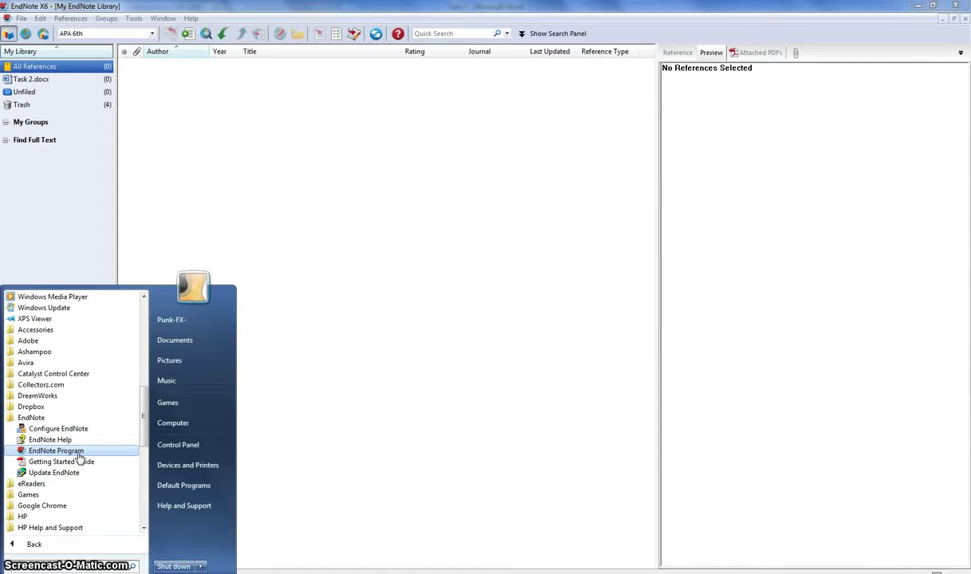
click(231, 176)
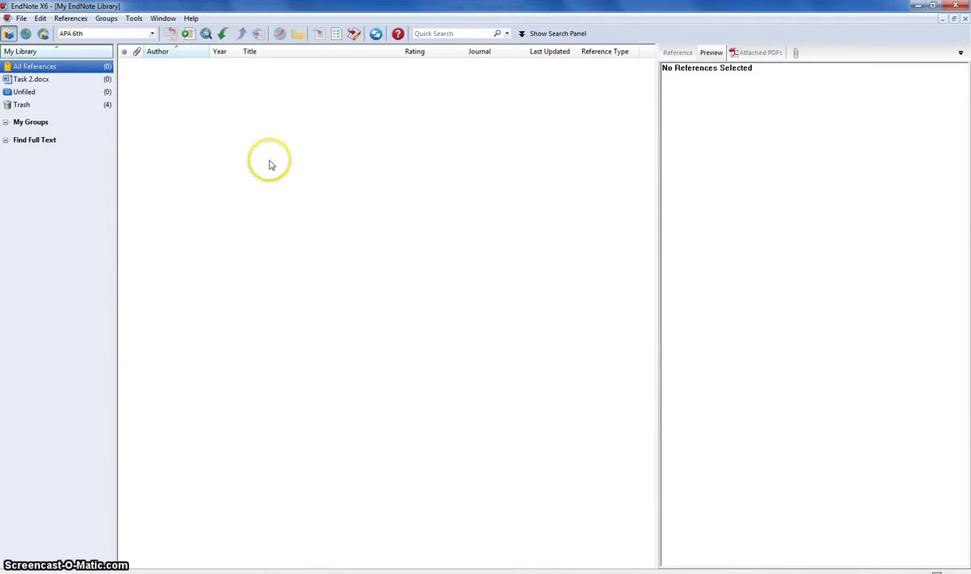
Create a new reference in the EndNote library and set its reference type to Web Page.
click(188, 36)
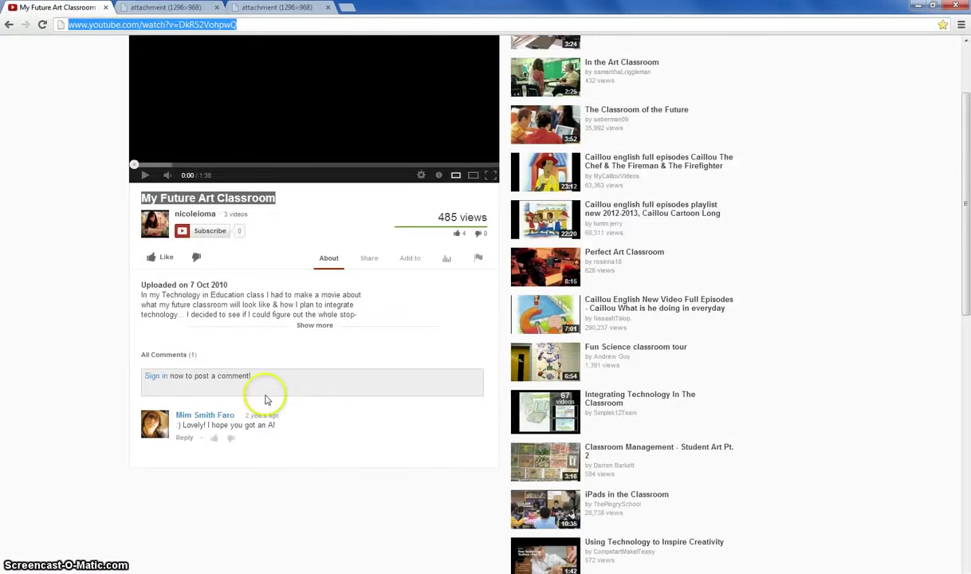
scroll(267, 398, up, 3)
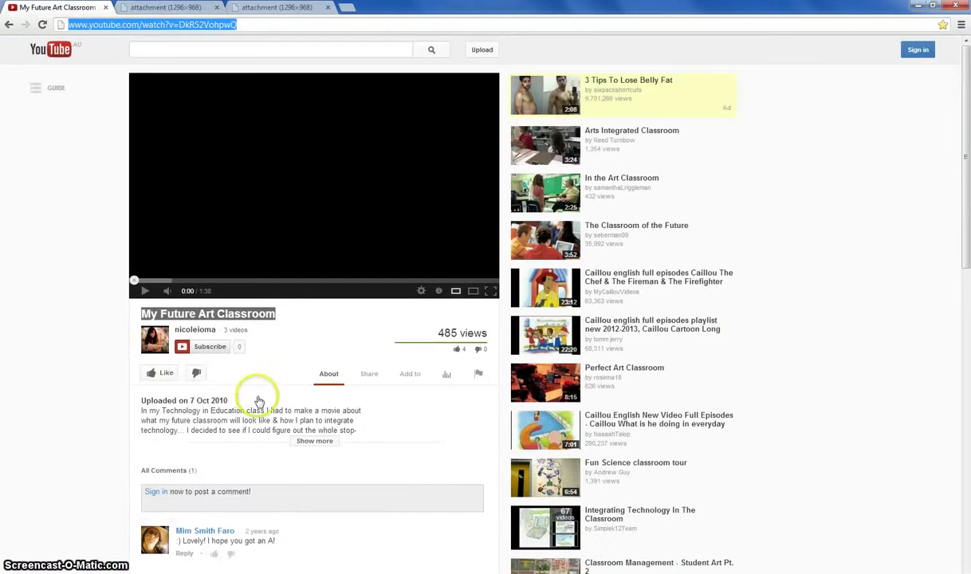
click(111, 331)
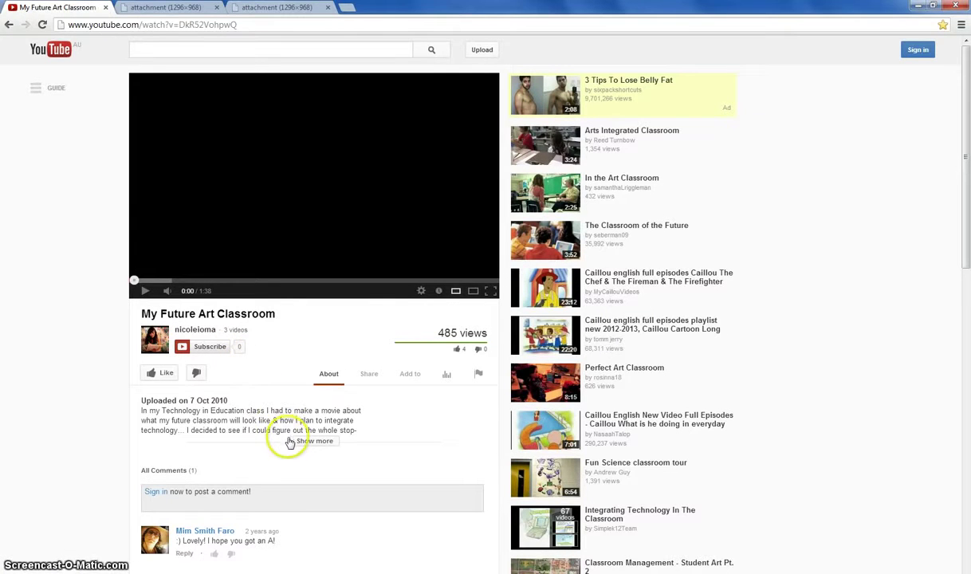
key(alt+Tab)
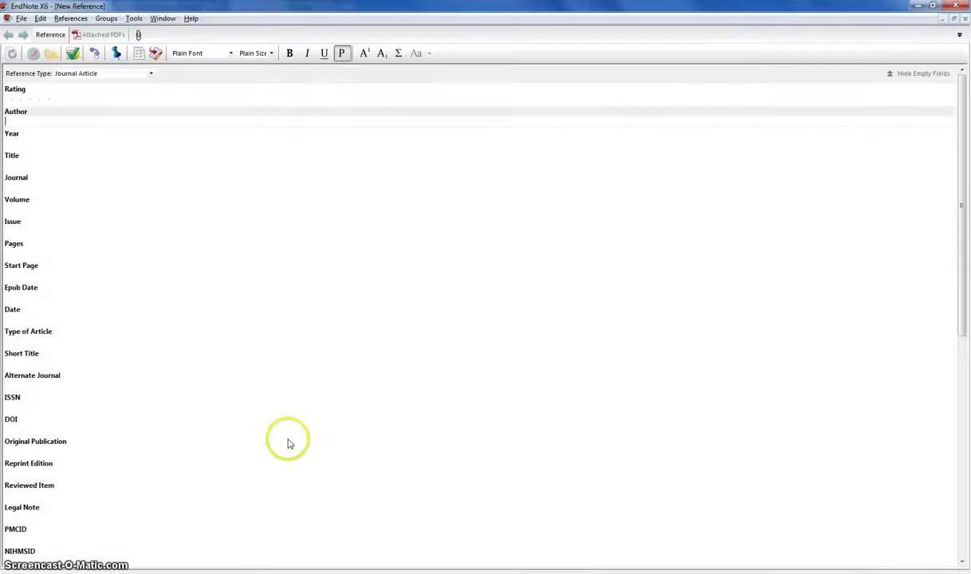
click(151, 73)
drag(152, 179, 165, 95)
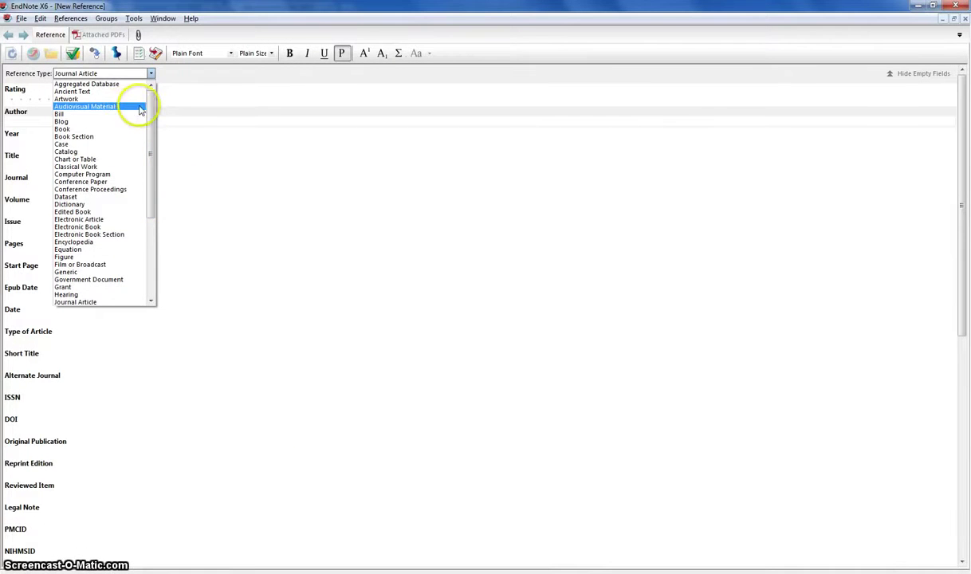
drag(151, 99, 151, 238)
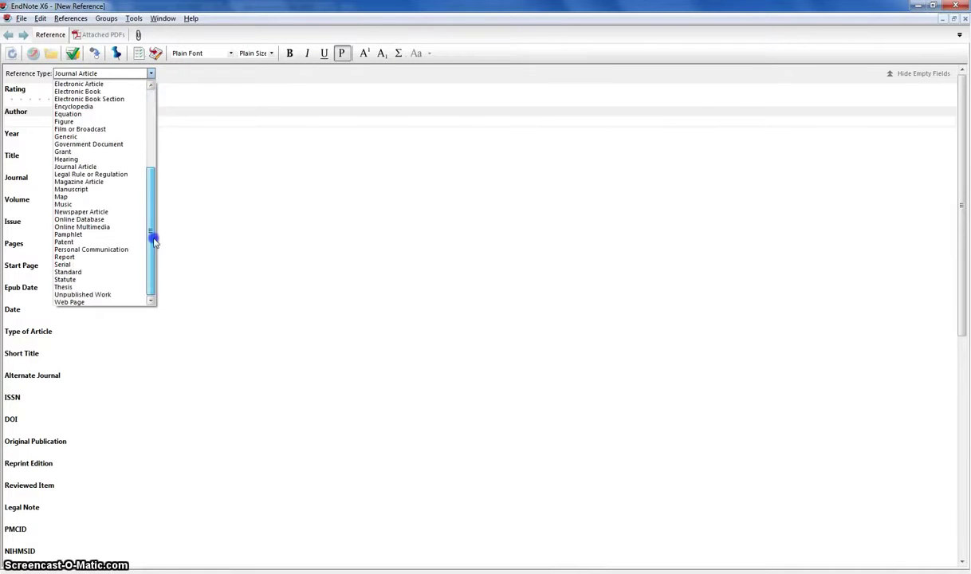
click(101, 303)
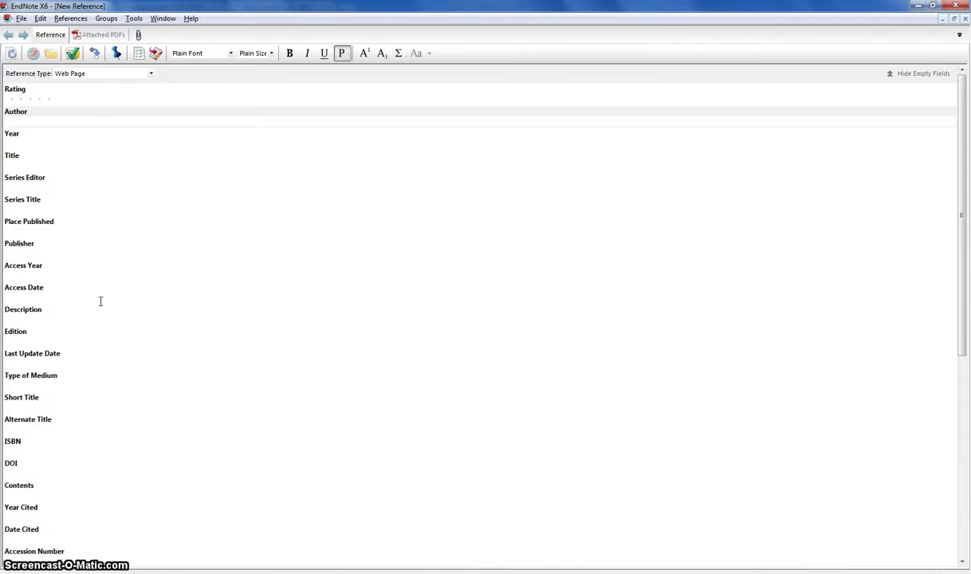
click(112, 74)
click(112, 76)
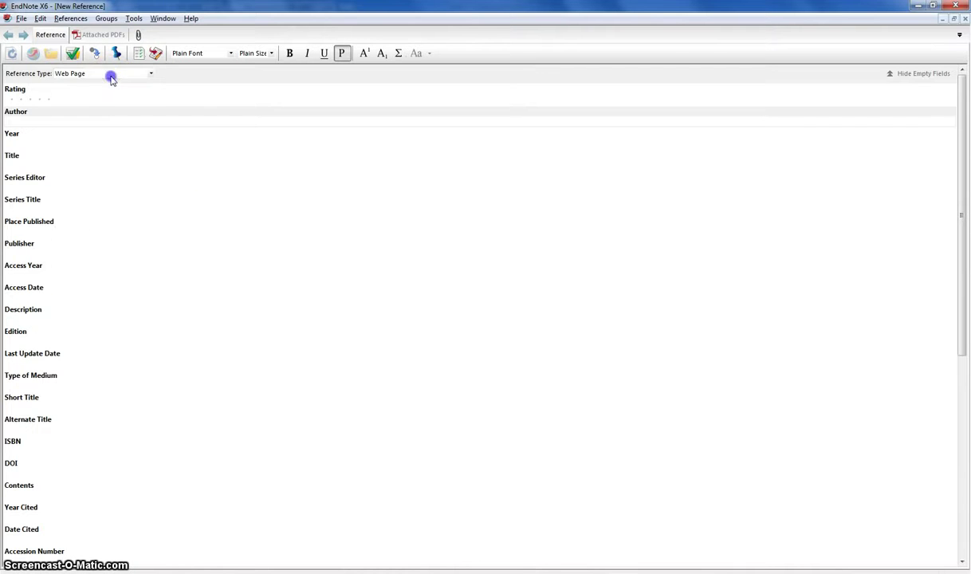
Copy the uploader's screen name from the YouTube video page into the Author field of the new EndNote reference.
click(49, 125)
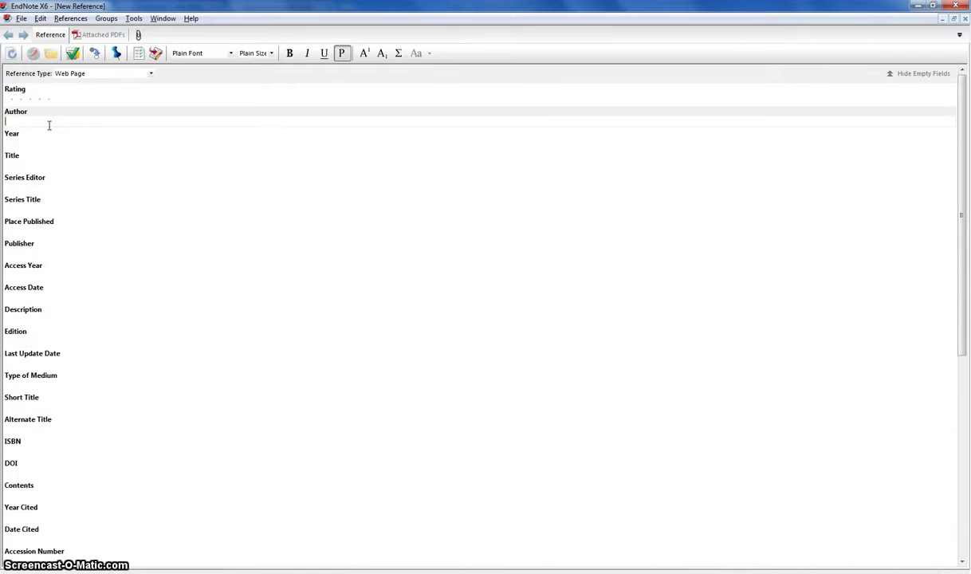
key(alt+Tab)
key(alt+Tab)
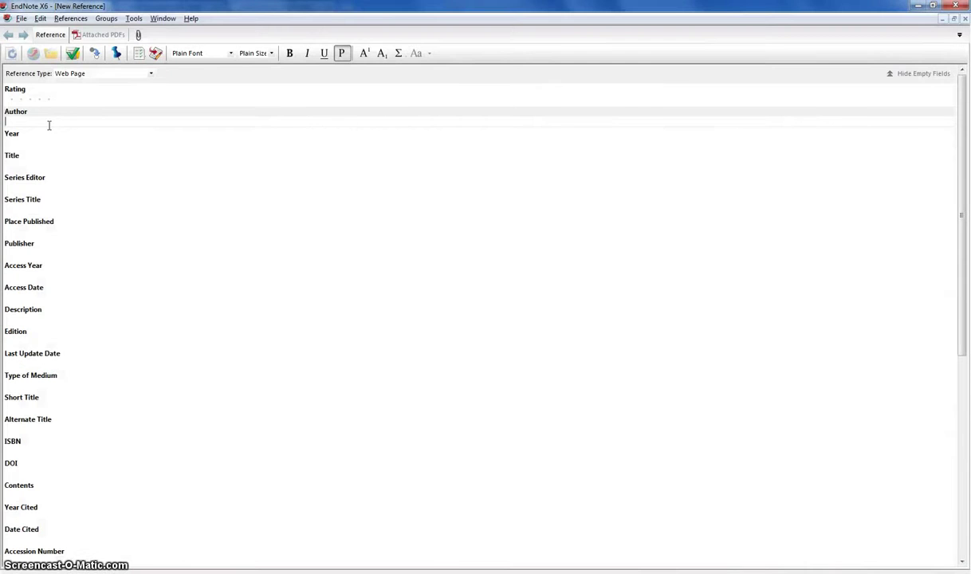
key(alt+Tab)
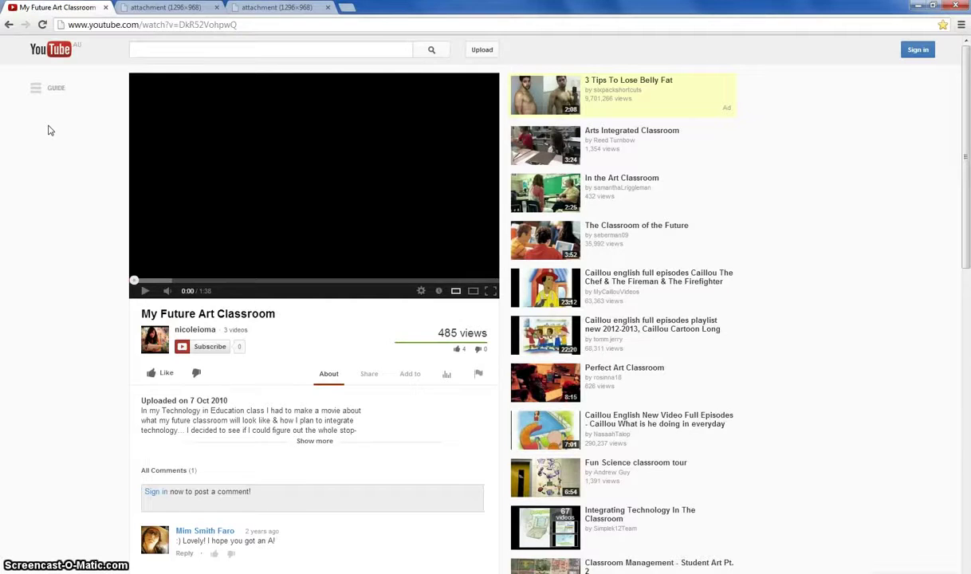
key(alt+Tab)
key(alt+Tab)
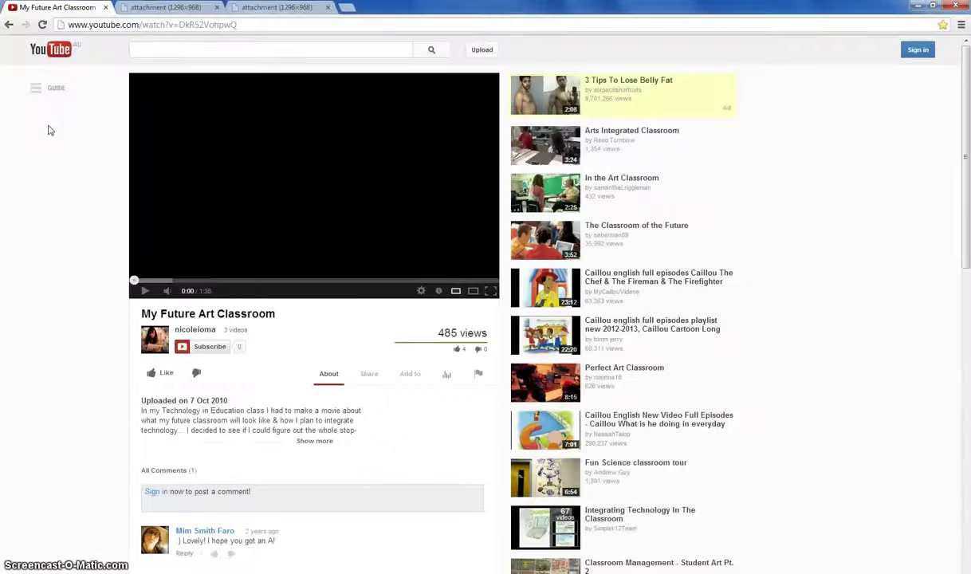
key(alt+Tab)
key(alt+Tab)
key(alt+Tab)
key(alt+Tab)
key(alt+Tab)
key(alt+Tab)
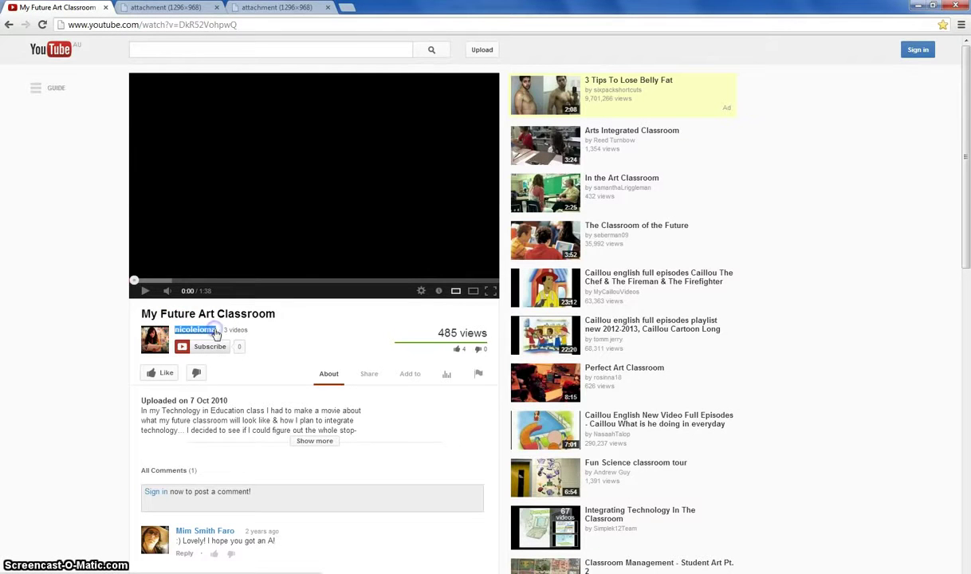
drag(216, 335, 232, 362)
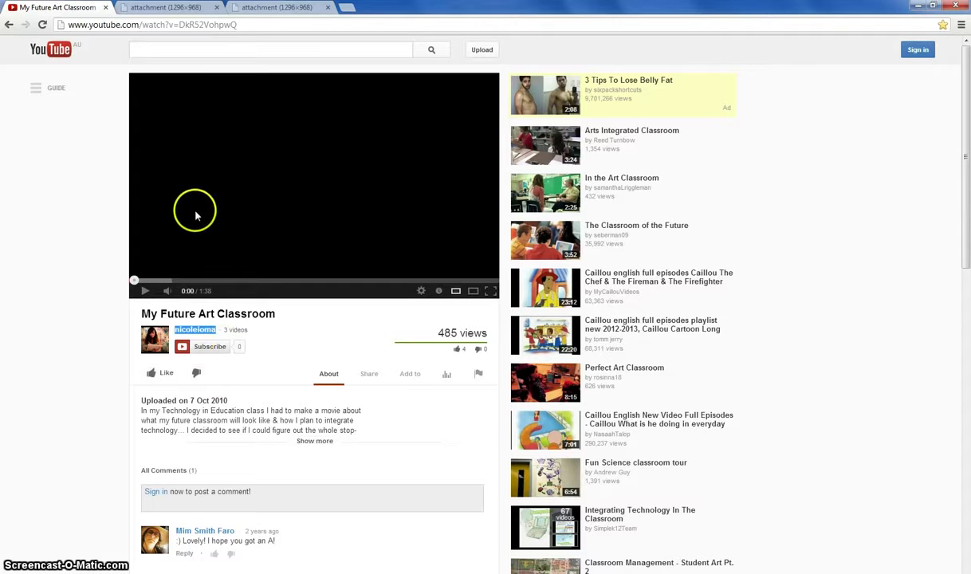
key(alt+Tab)
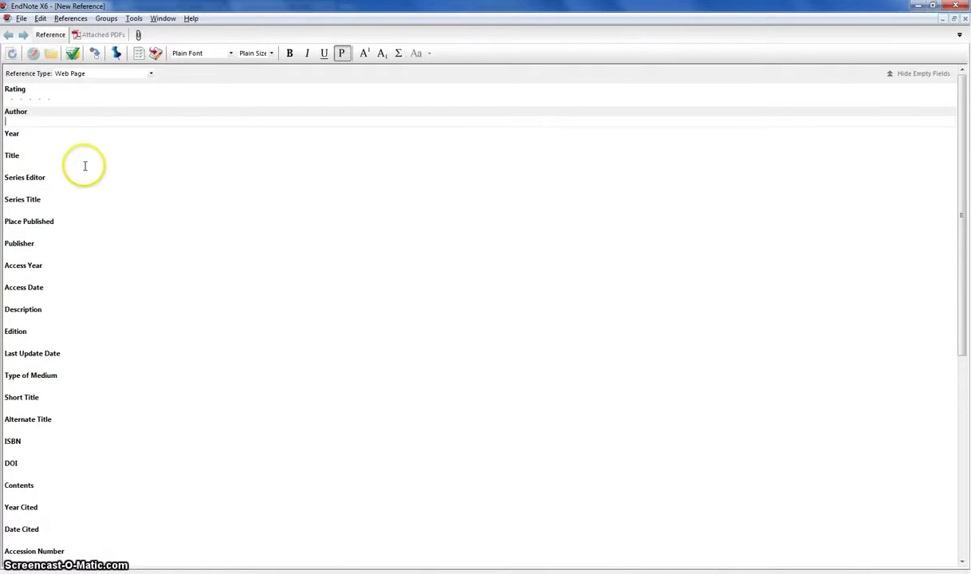
click(6, 122)
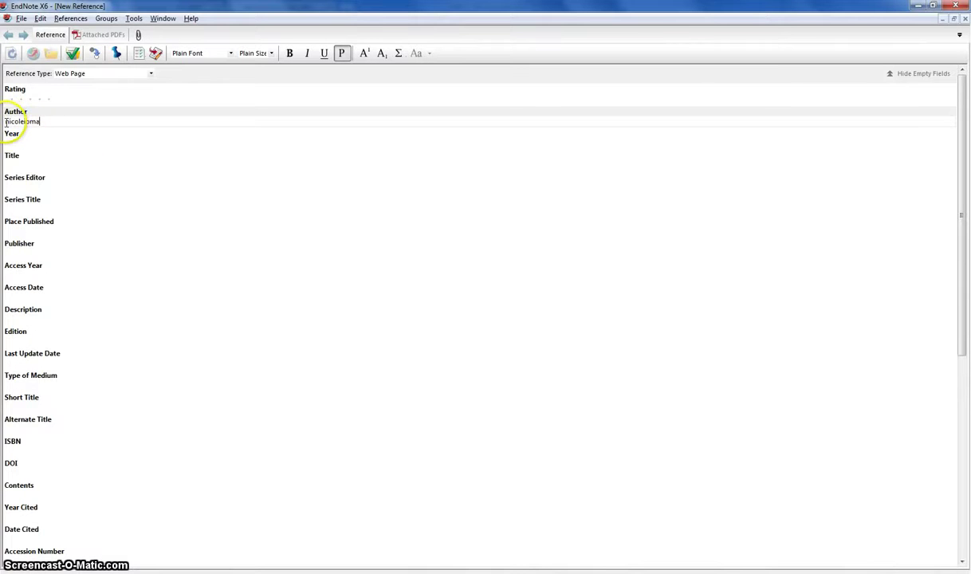
Consult the APA video citation example and the YouTube upload date, and enter "2010, October 7" as the EndNote reference's Year.
key(alt+Tab)
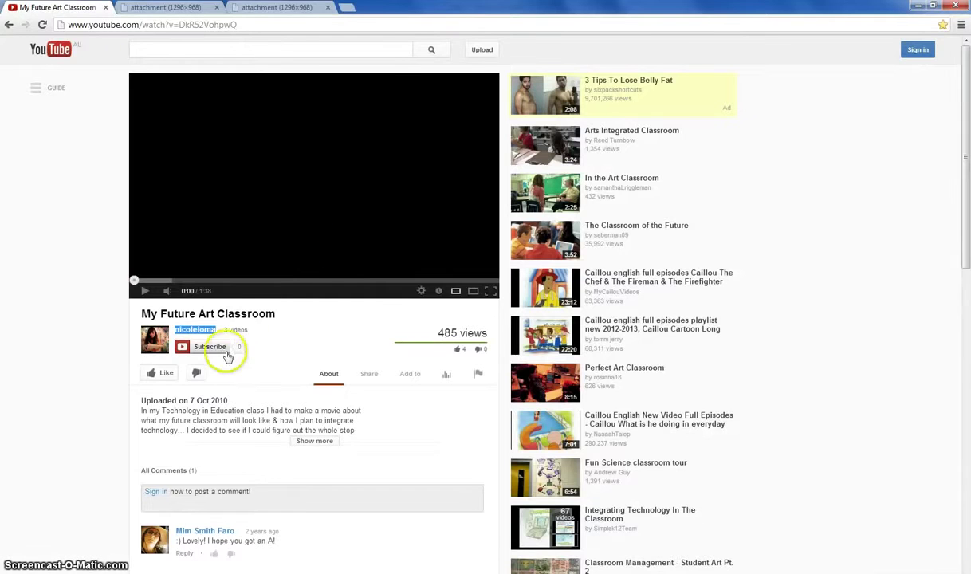
click(199, 343)
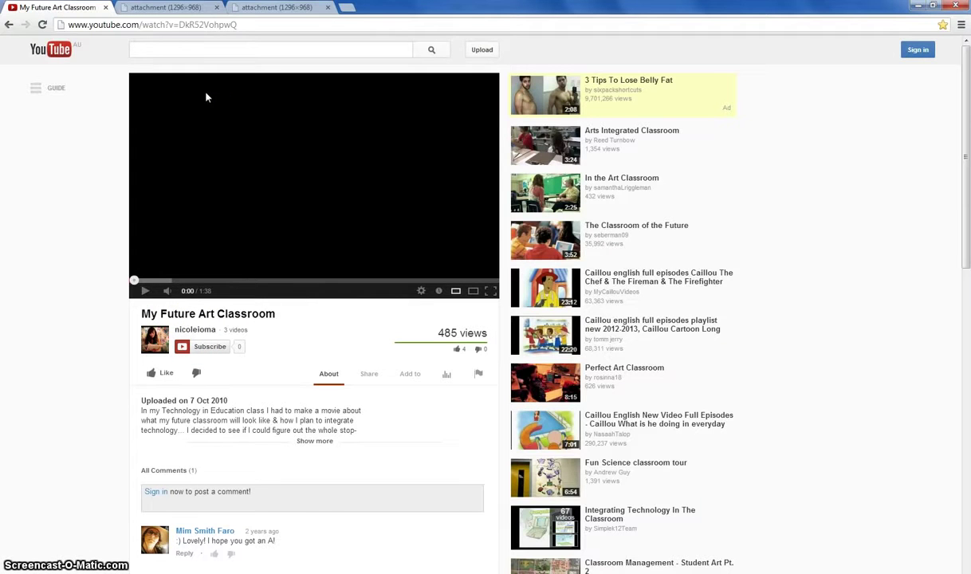
key(alt+Tab)
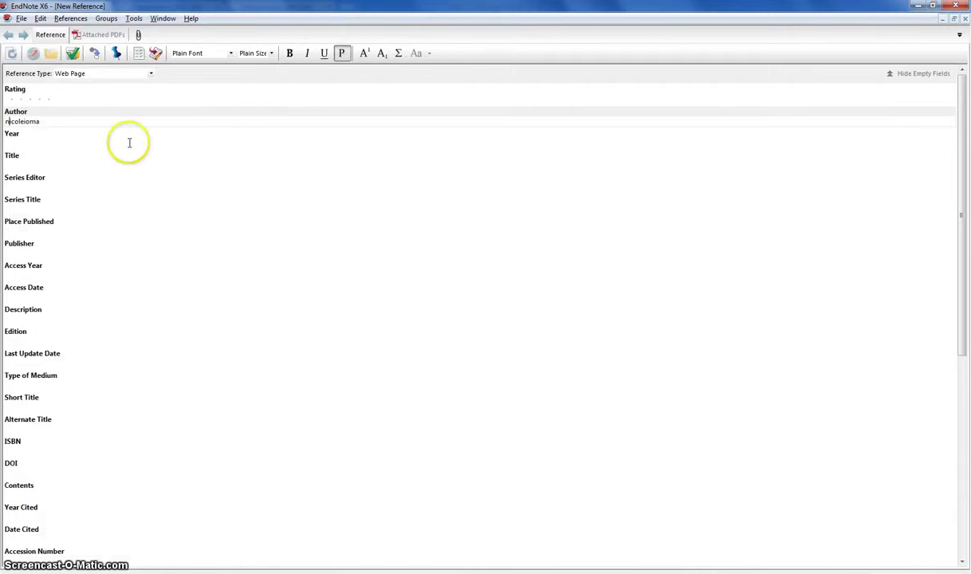
click(67, 142)
key(alt+Tab)
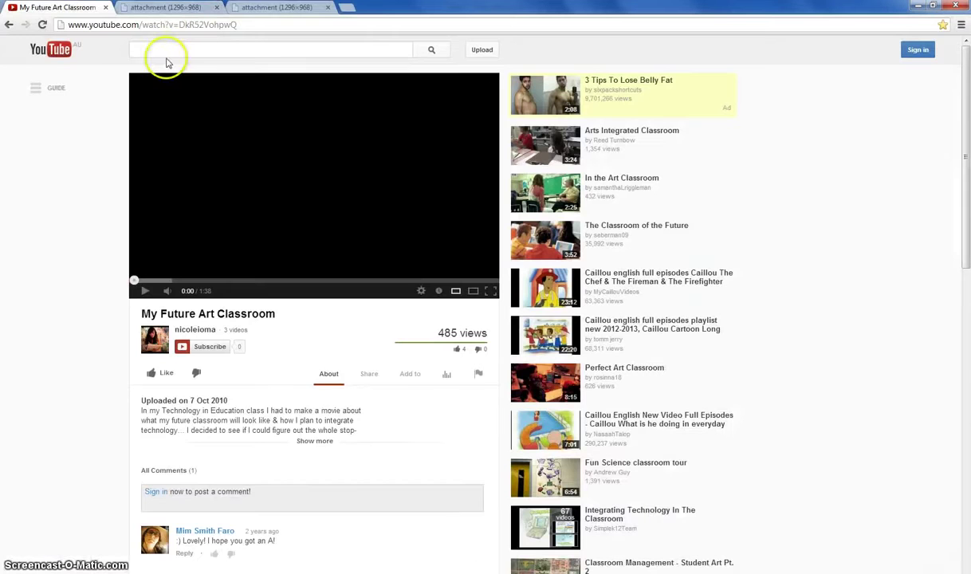
click(192, 7)
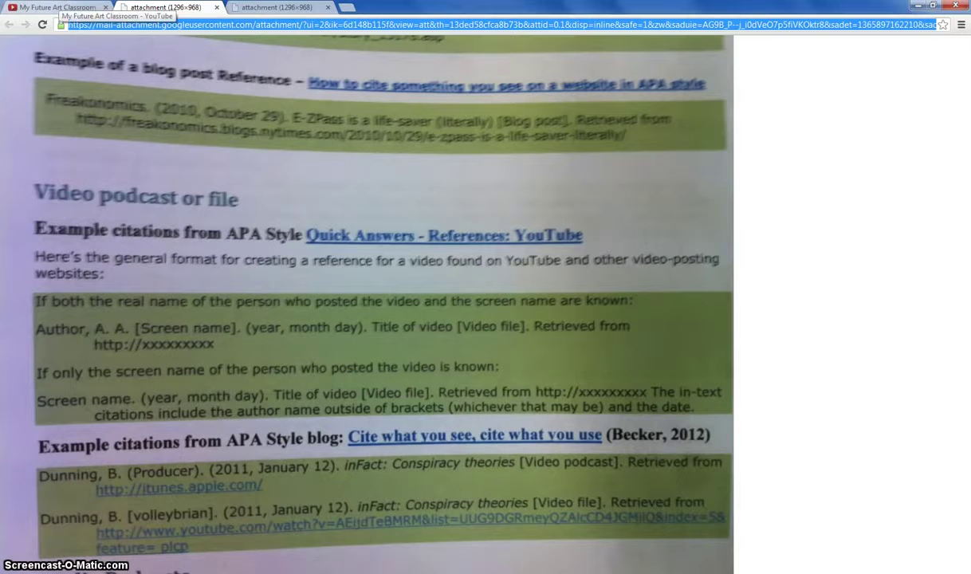
click(58, 8)
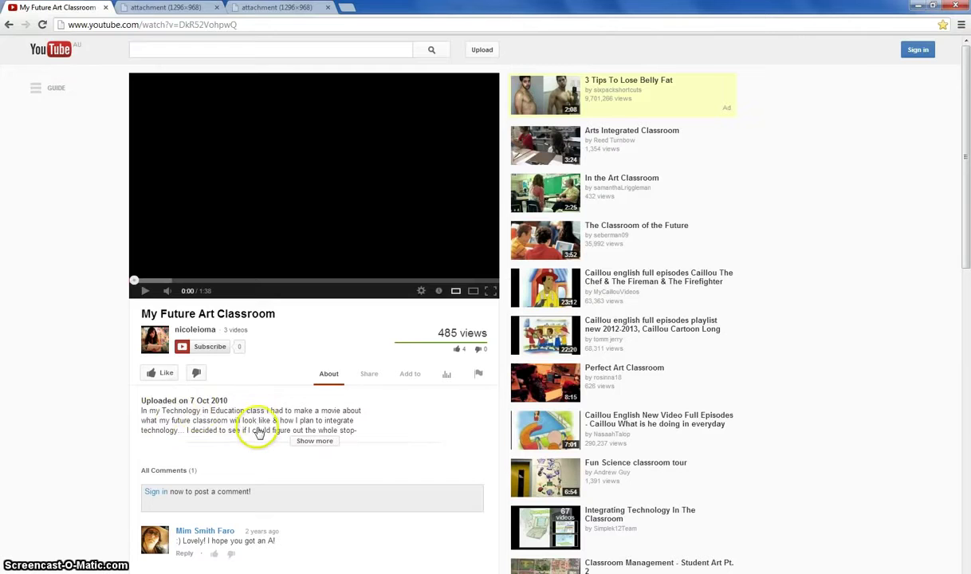
key(alt+Tab)
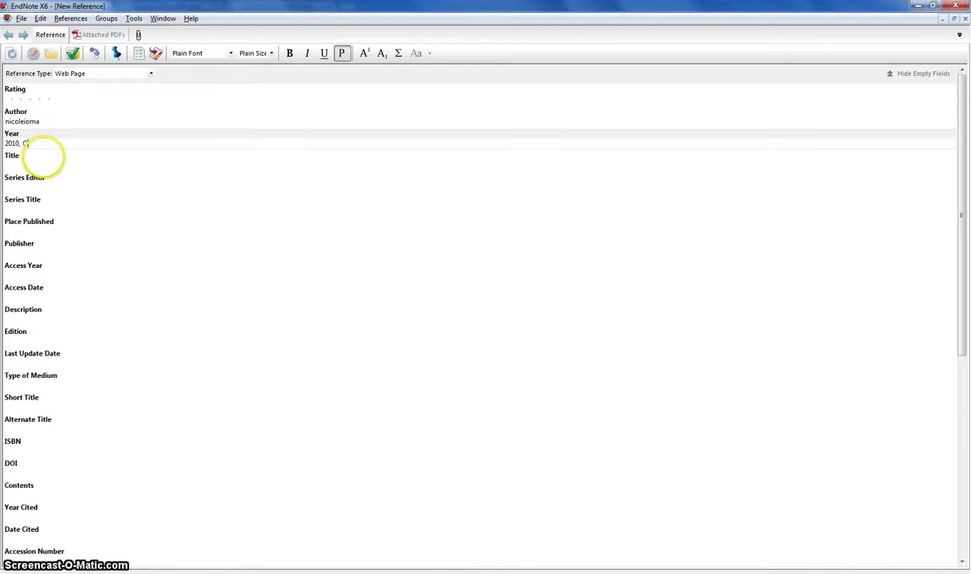
text(2010, October)
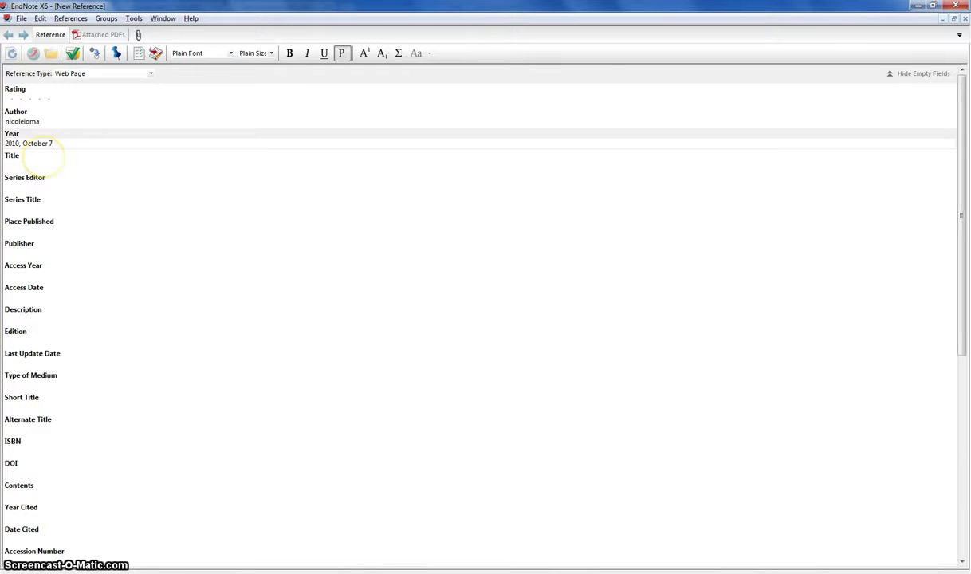
text( 7)
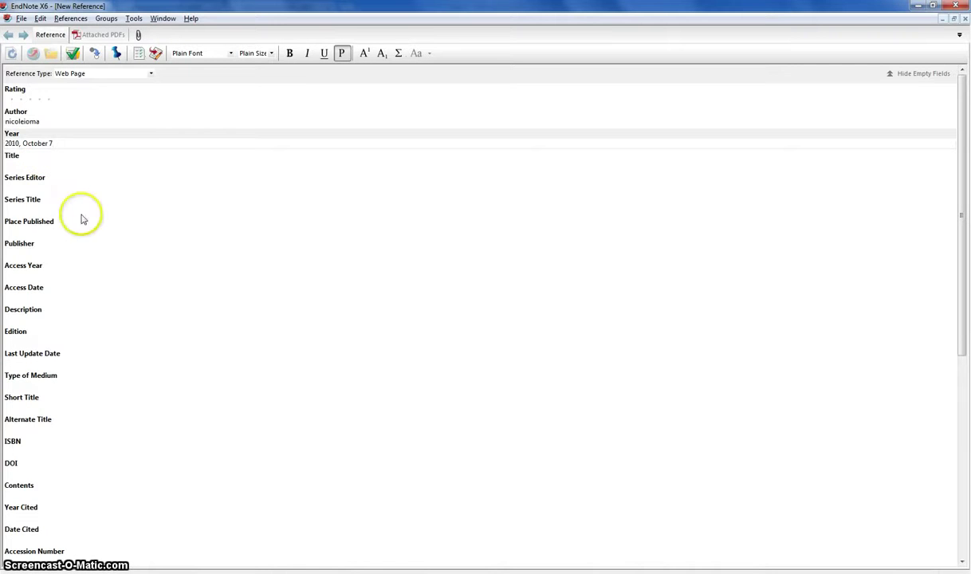
Check the video's title on YouTube and the APA video example, and enter "My Future Art Classroom [Video File]" as the EndNote reference's Title.
click(33, 166)
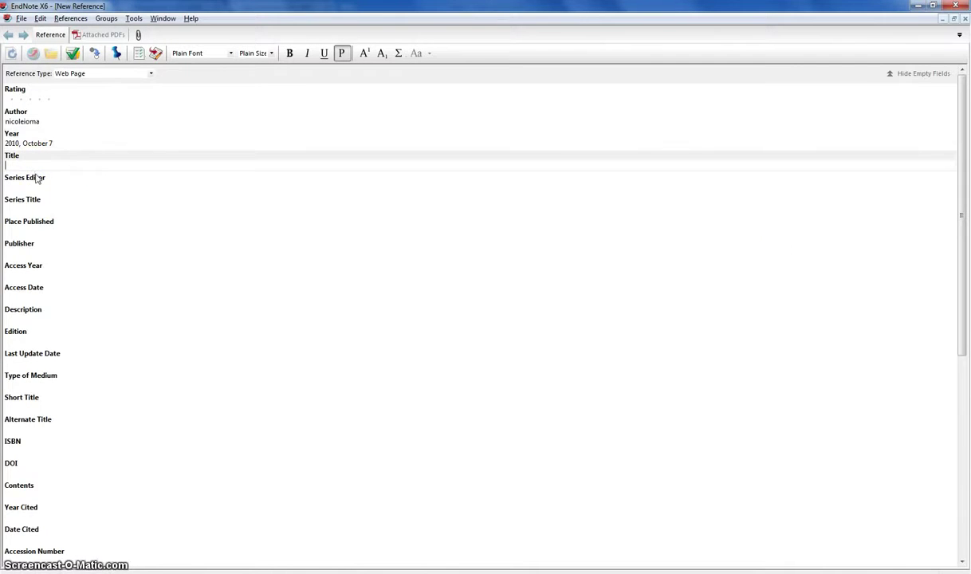
key(alt+Tab)
drag(284, 318, 158, 314)
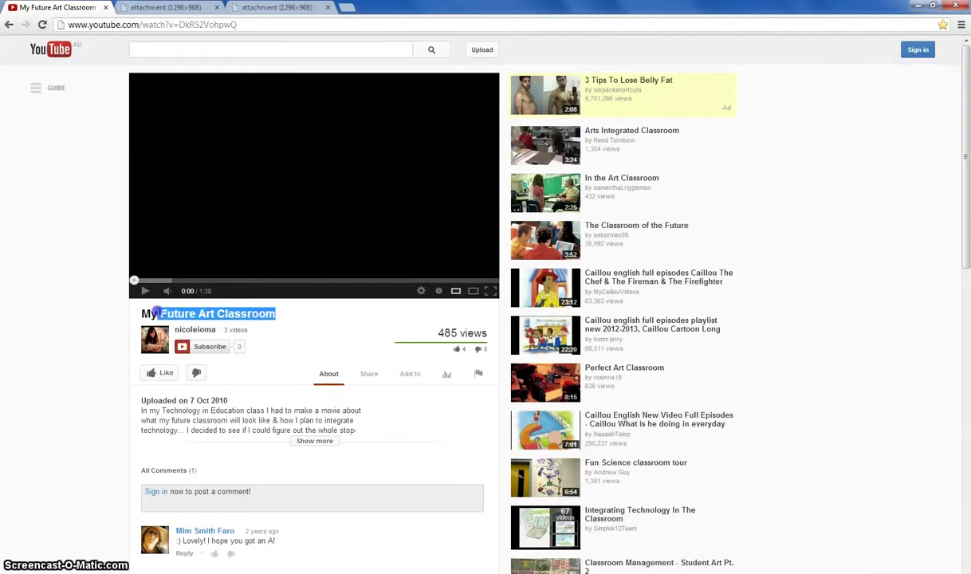
click(165, 7)
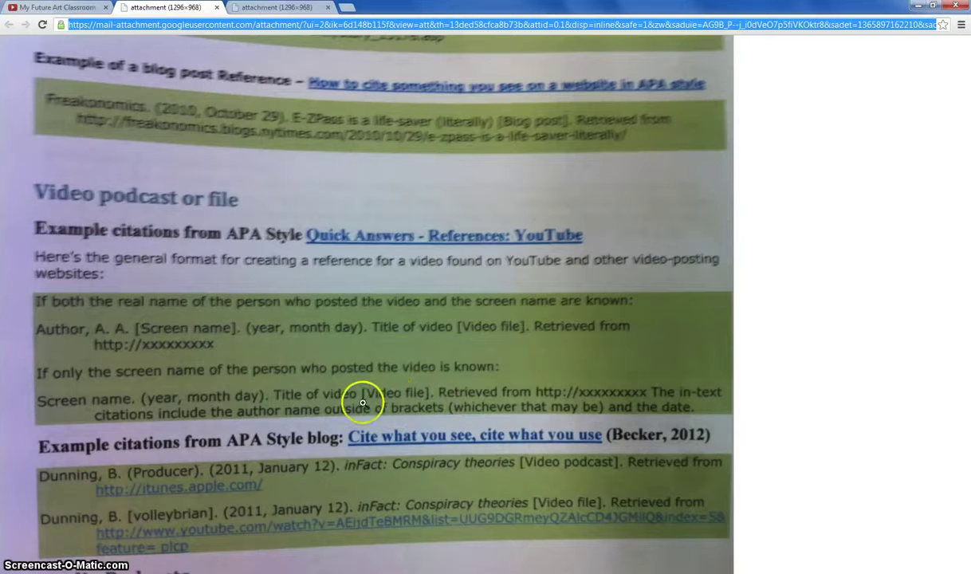
click(36, 6)
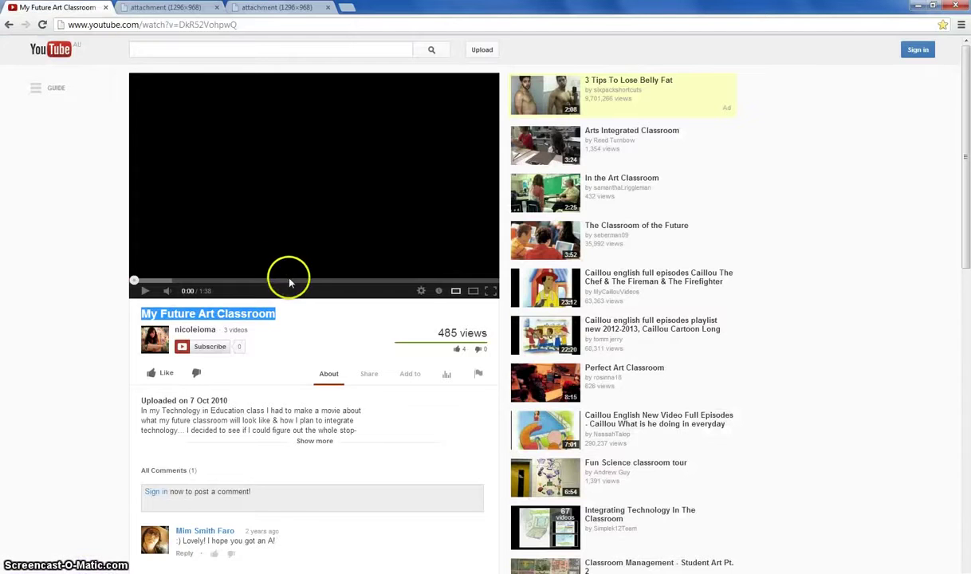
key(alt+Tab)
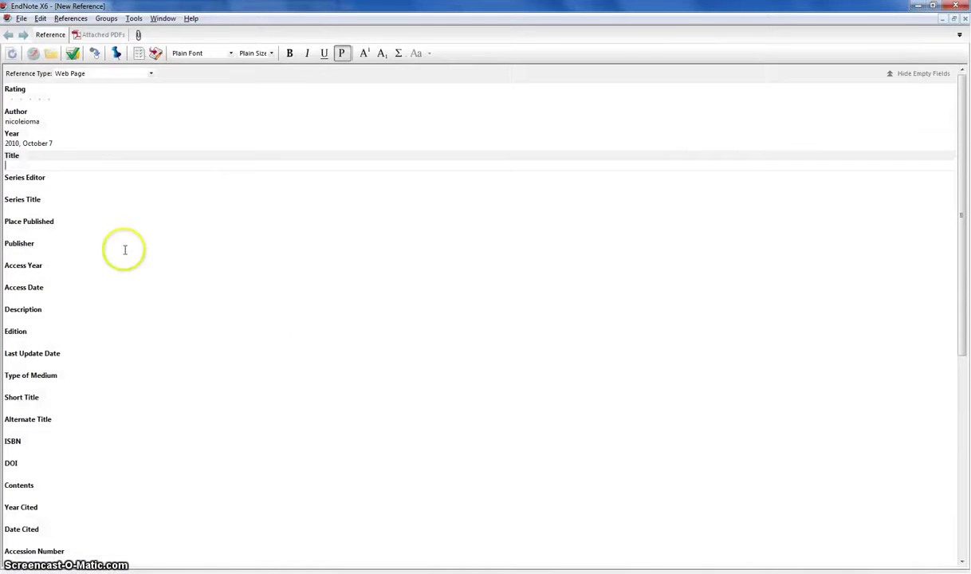
text(My Future Art Classroom)
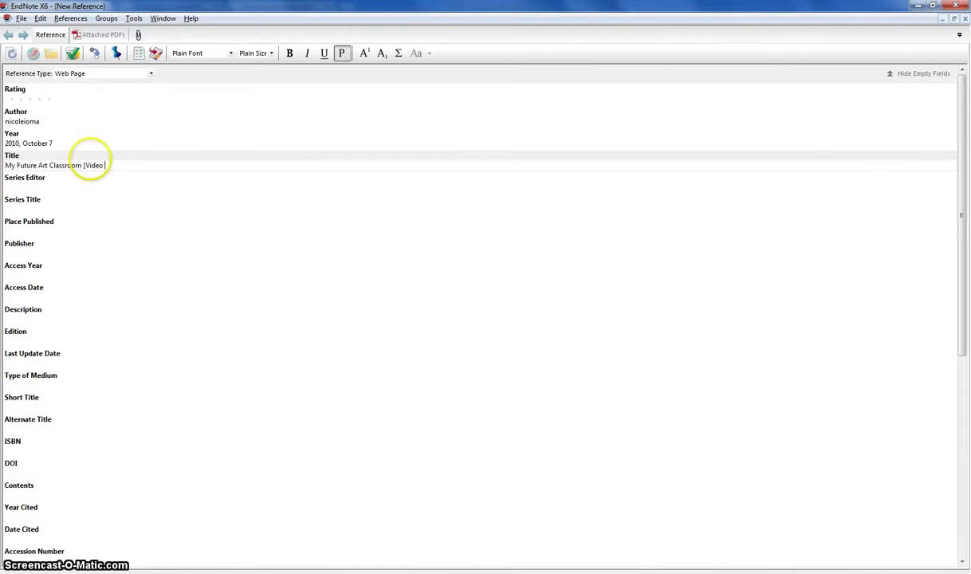
text([Video File])
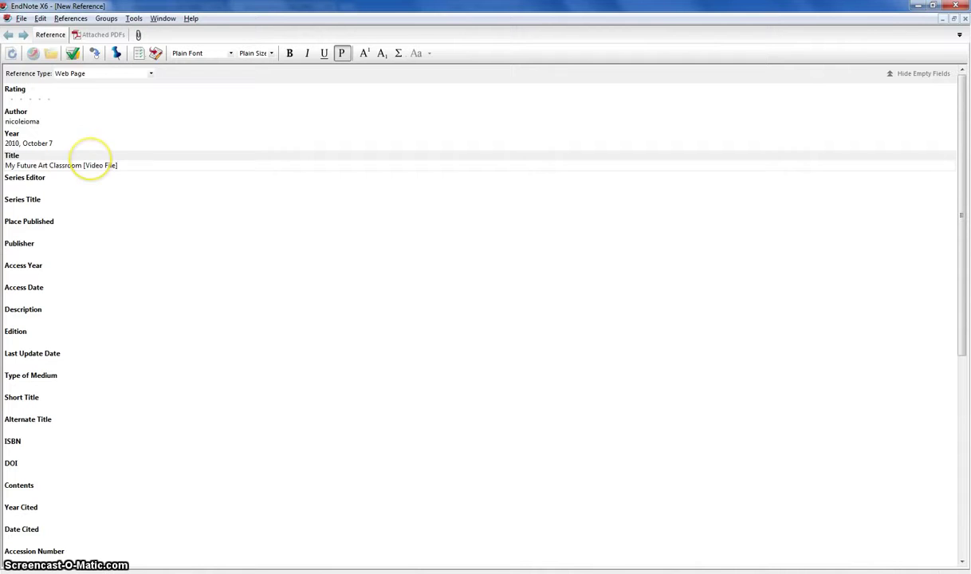
Set the reference's Publisher to "YouTube" and its Access Date to "2013, April 14".
click(44, 252)
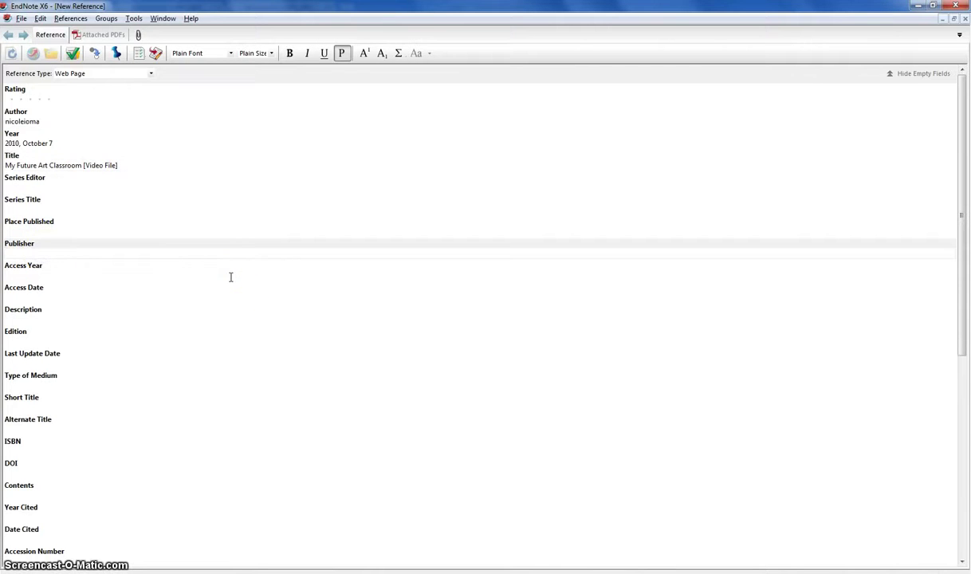
text(YouTube)
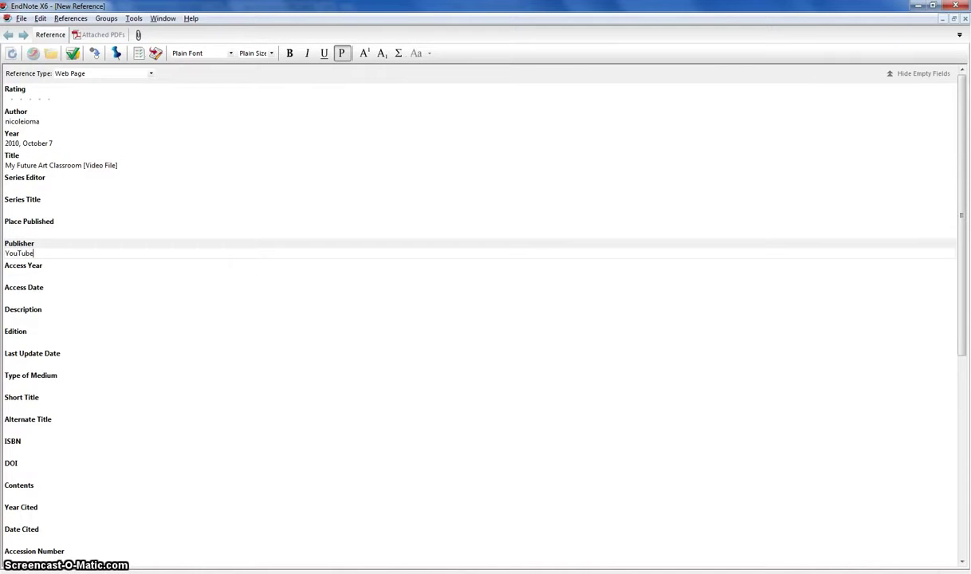
click(91, 296)
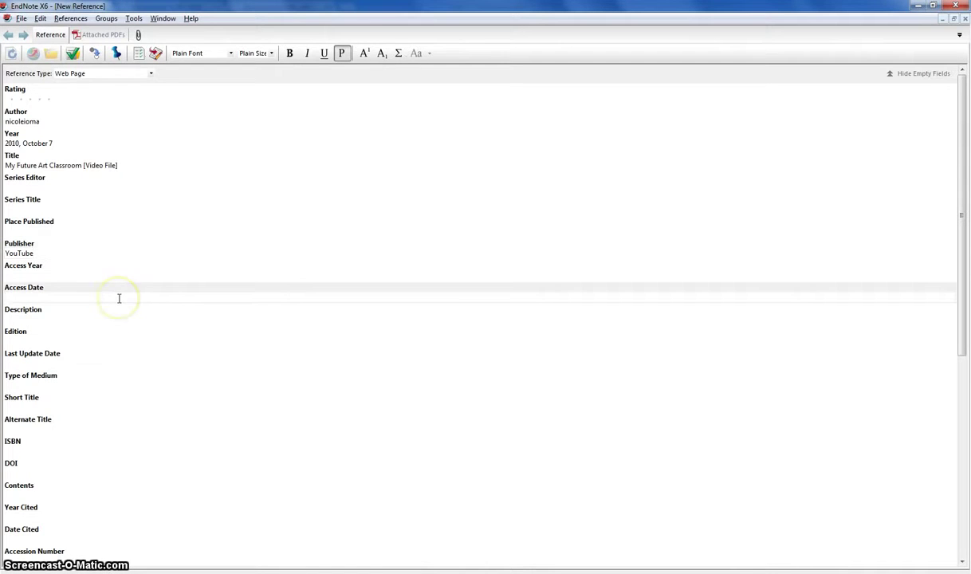
text(2013, April 14)
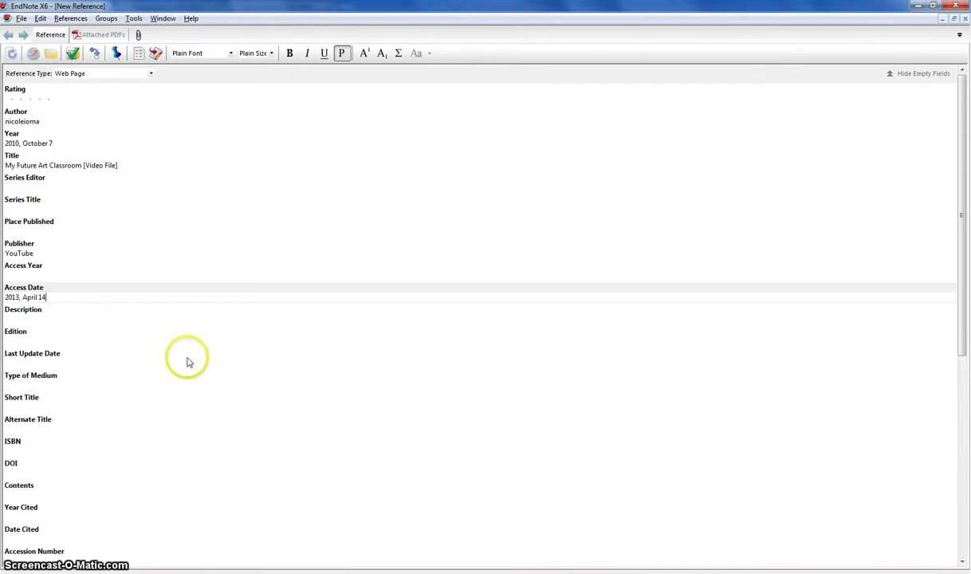
Enter "Technology Art Classroom Literacy School" in the reference's Keywords field.
scroll(177, 368, down, 2)
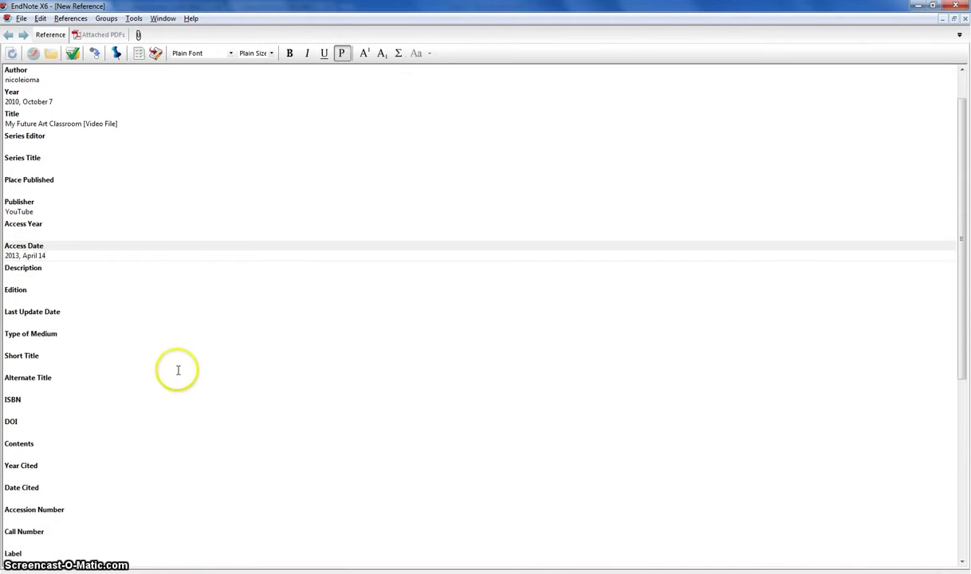
scroll(114, 404, down, 1)
scroll(115, 431, down, 1)
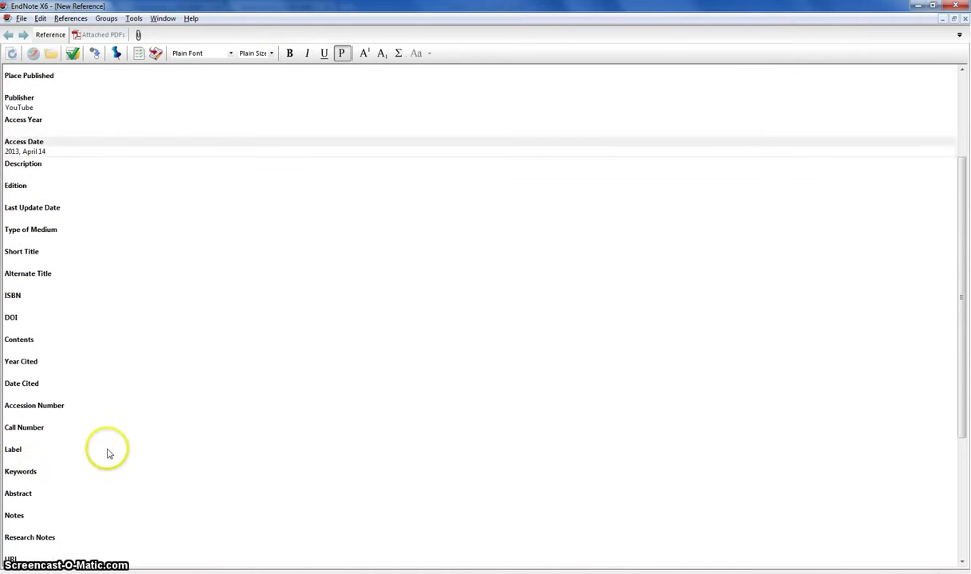
click(24, 482)
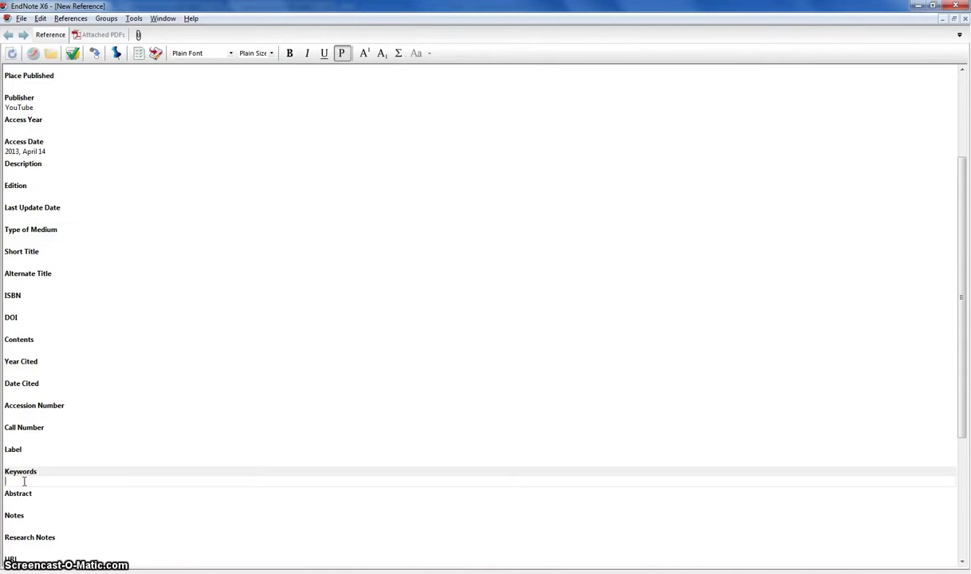
text(T)
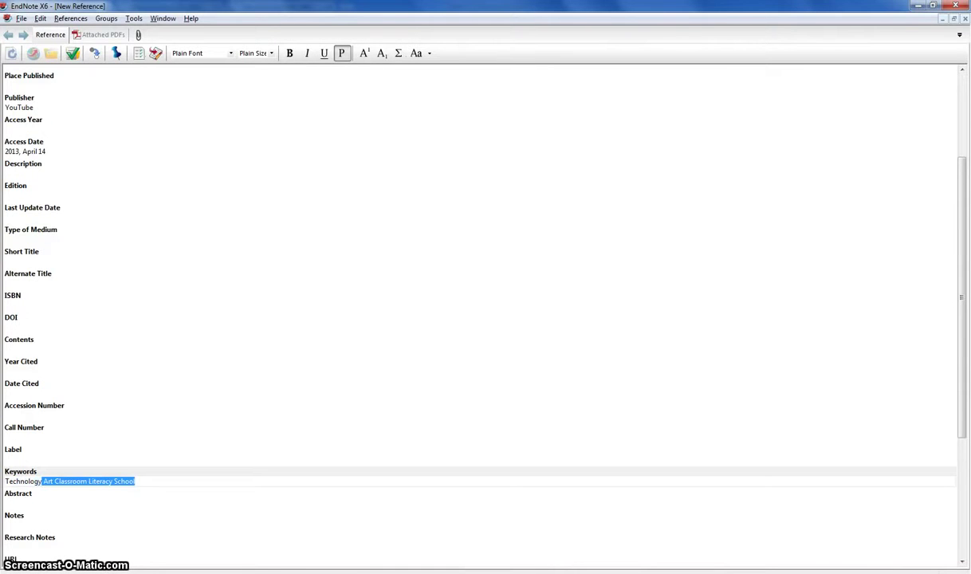
text(echnology Art Classroom Literacy School)
Copy the video's web address from the YouTube page into the URL field of the EndNote reference.
scroll(30, 494, down, 3)
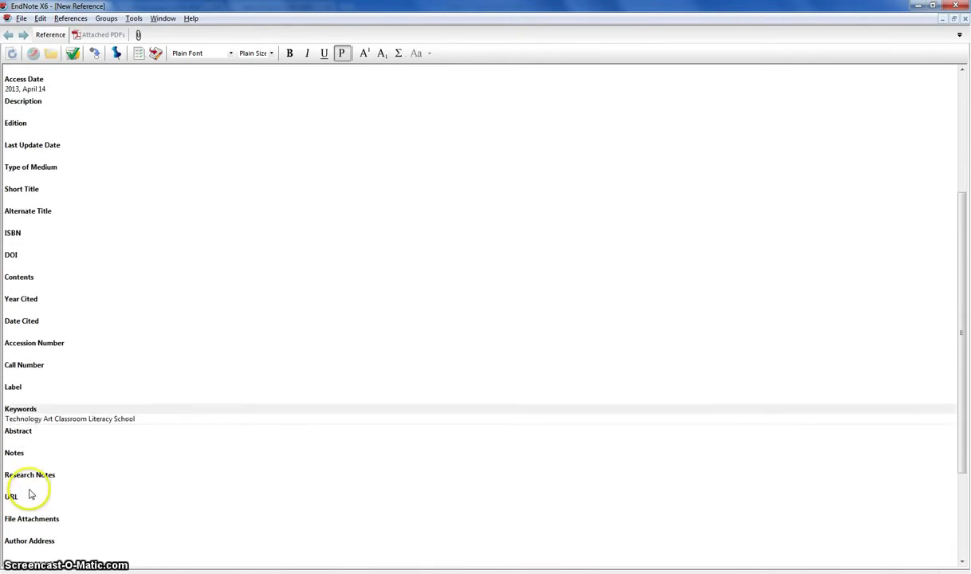
click(67, 444)
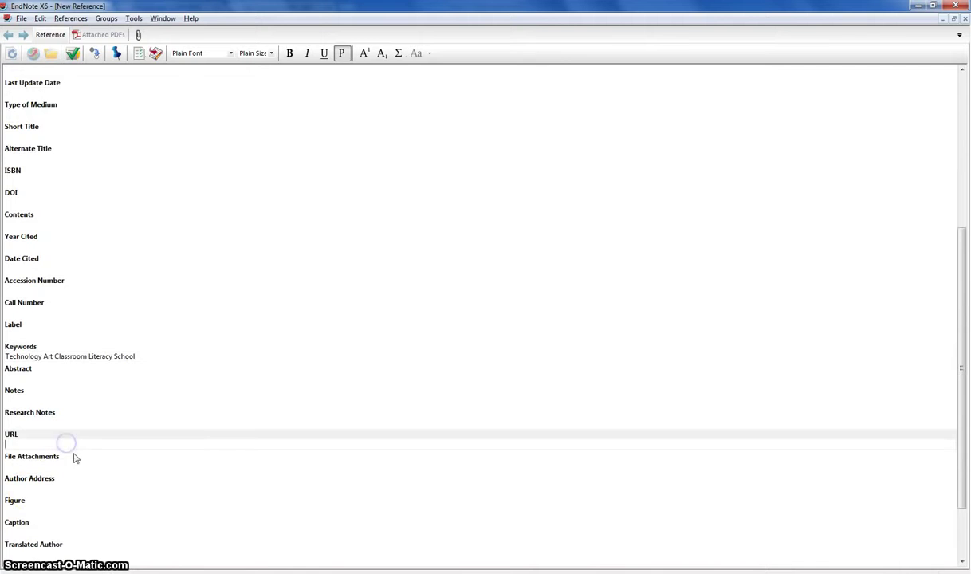
click(78, 478)
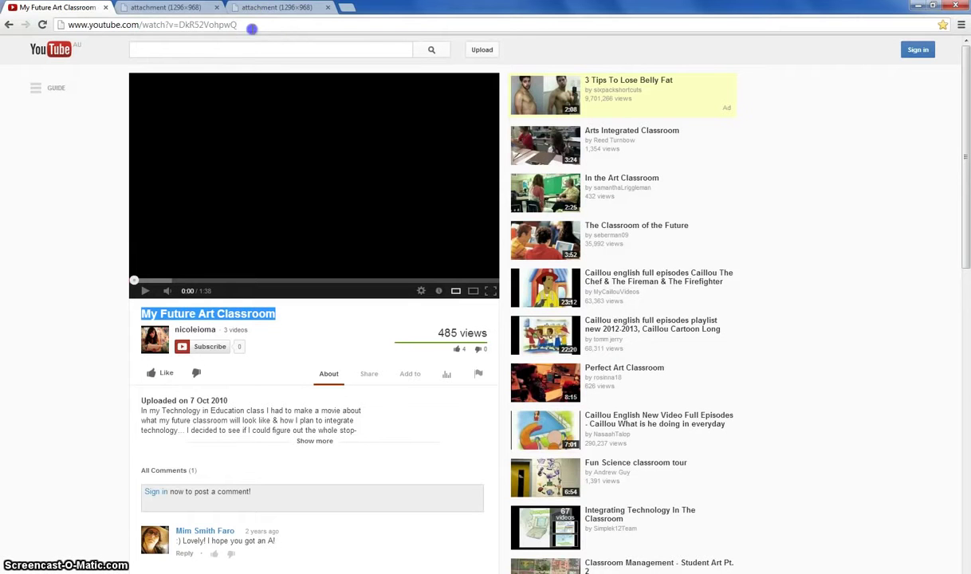
click(251, 28)
key(ctrl+c)
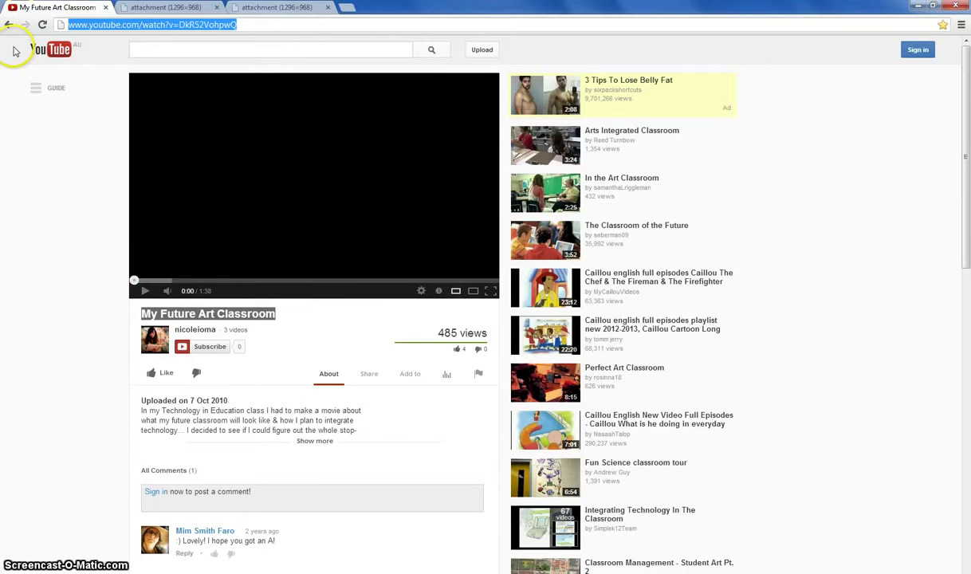
key(alt+Tab)
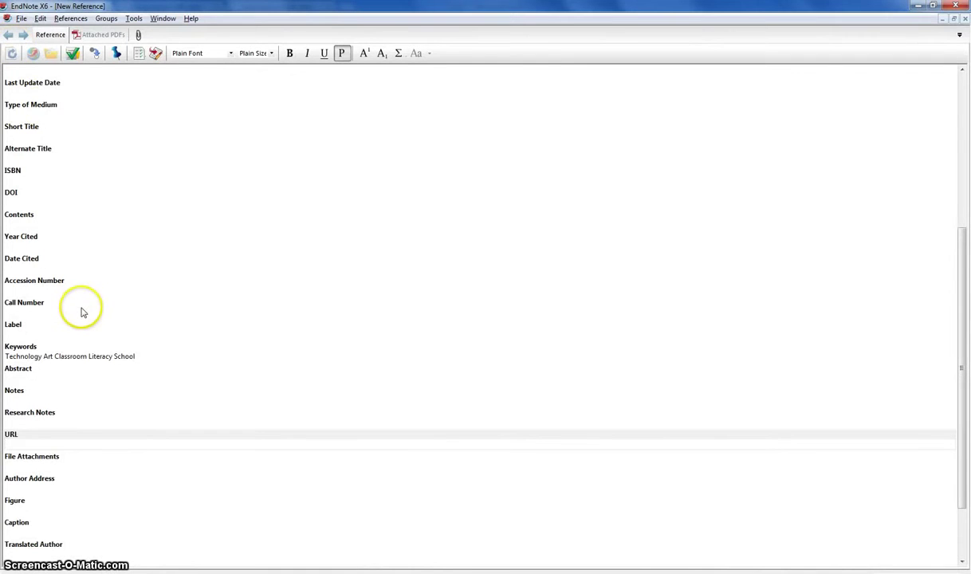
key(ctrl+v)
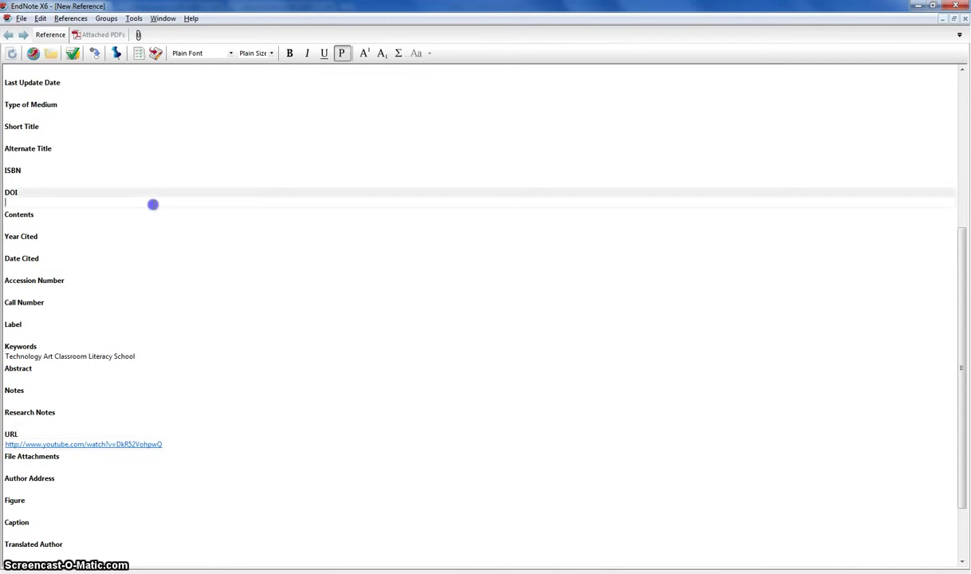
Save and close the new reference, and widen the library's preview pane to show its formatted citation.
scroll(148, 217, up, 5)
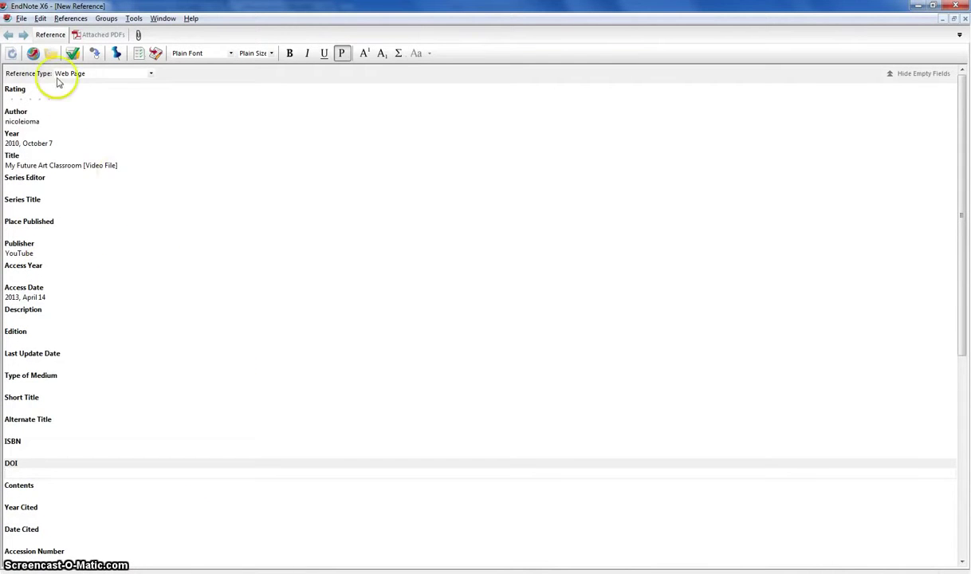
click(22, 18)
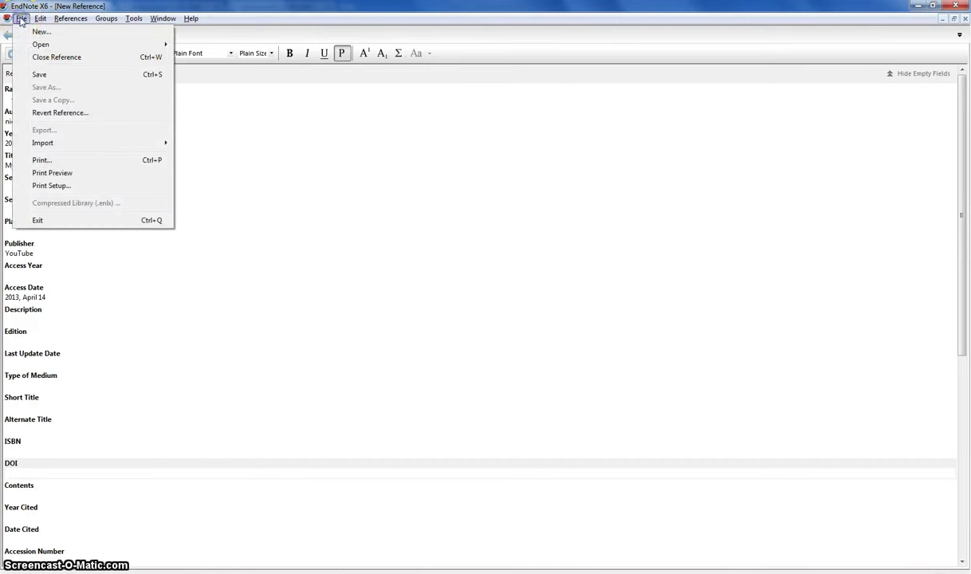
click(37, 74)
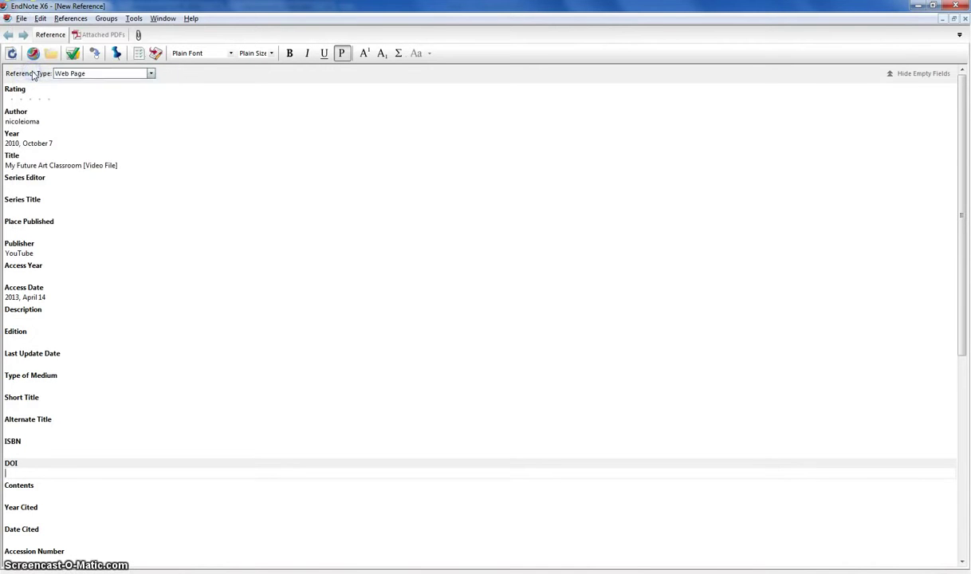
click(963, 18)
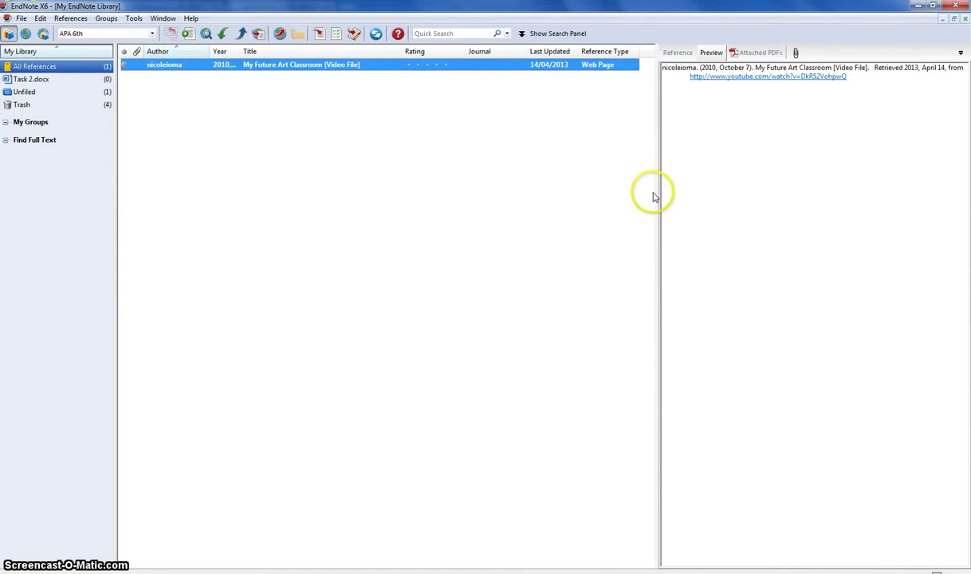
drag(659, 196, 532, 204)
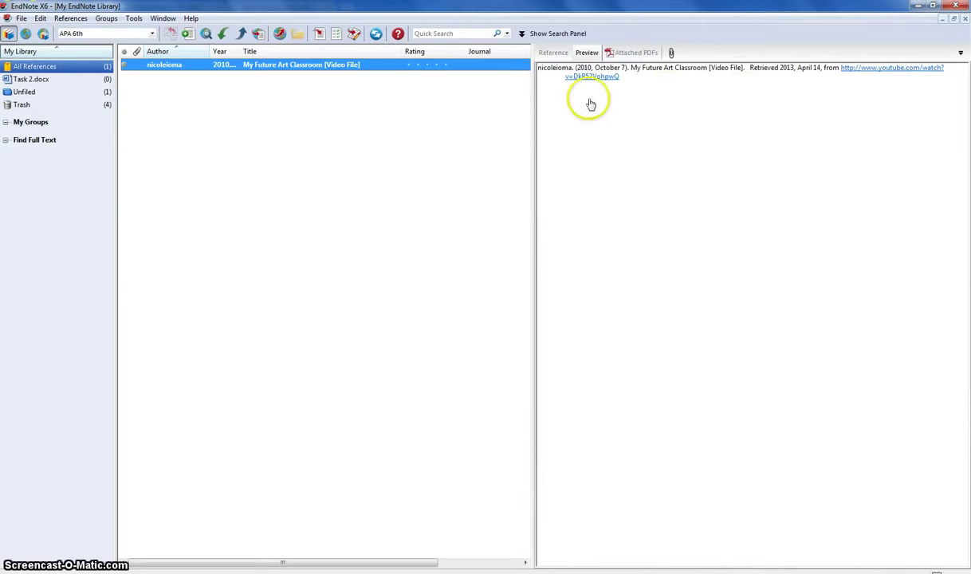
drag(532, 128, 594, 132)
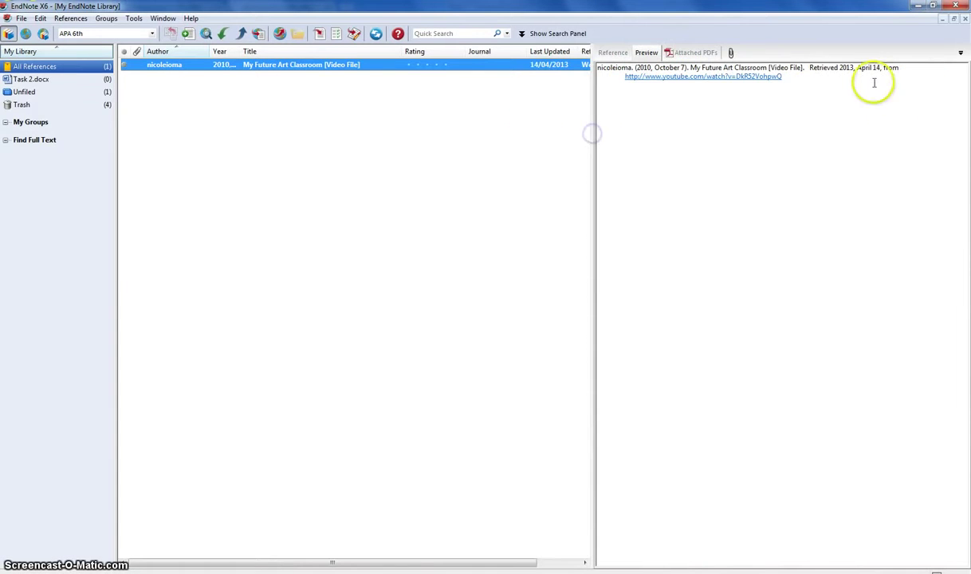
Preview the reference in the Chicago 16th A output style, and return the style to APA 6th.
click(95, 35)
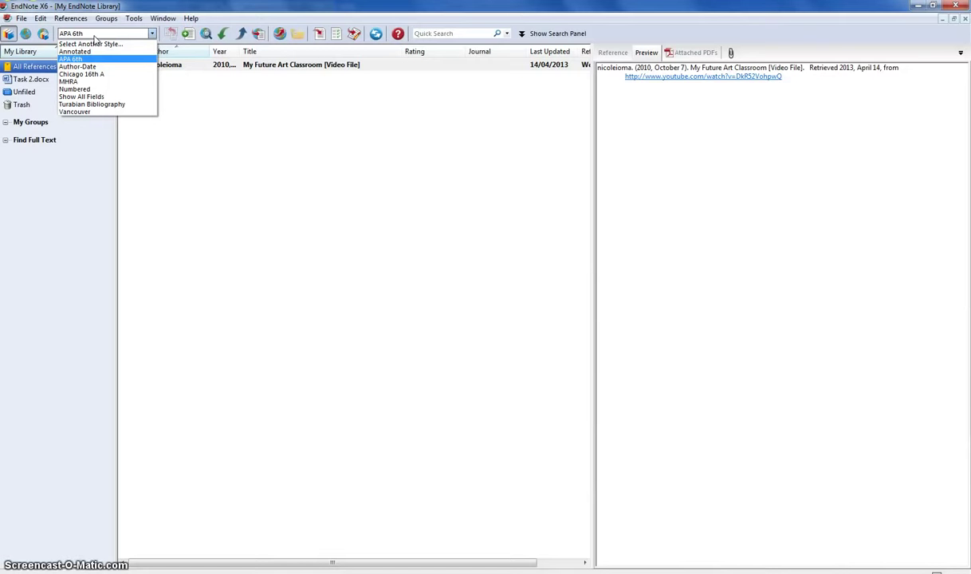
drag(95, 39, 103, 80)
click(102, 77)
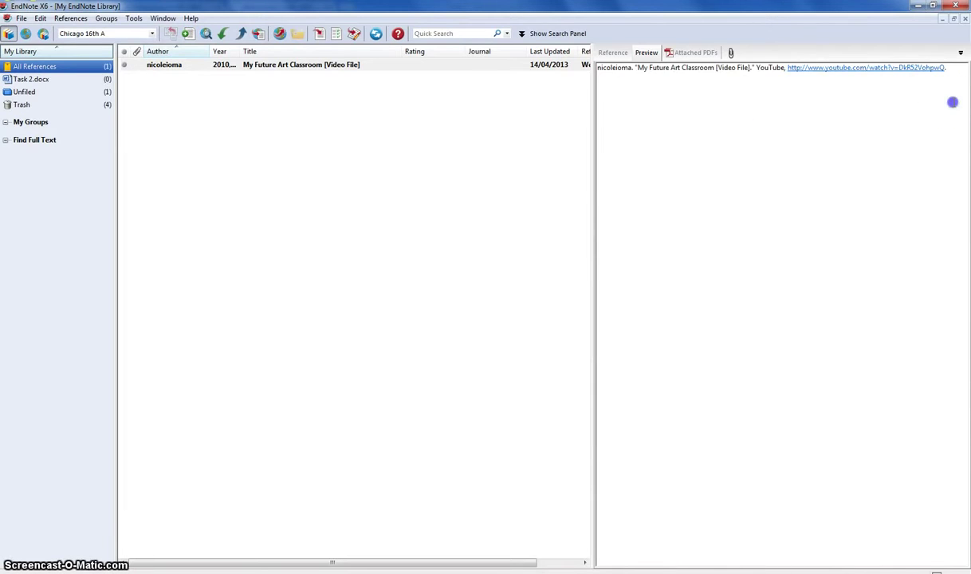
drag(951, 102, 455, 63)
click(139, 34)
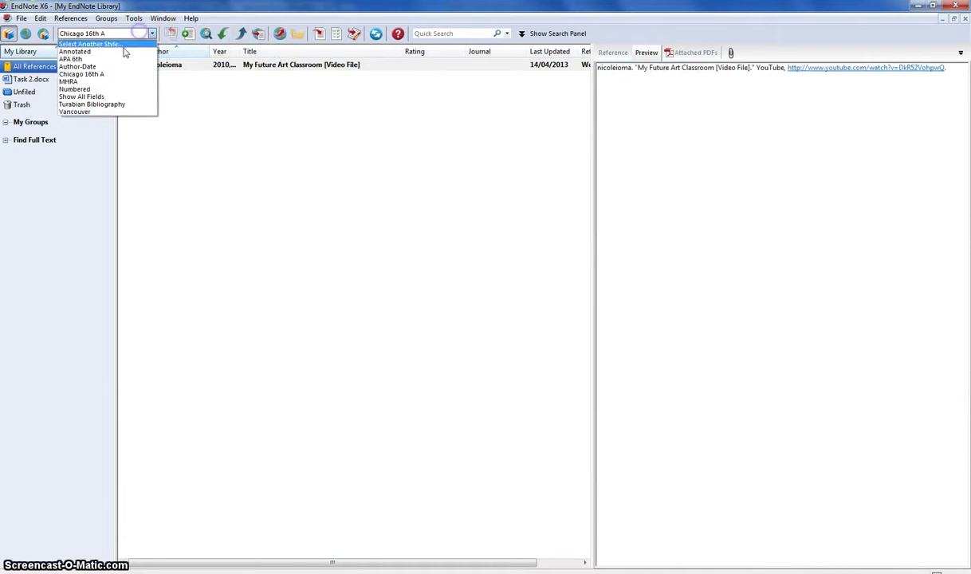
click(119, 61)
click(353, 182)
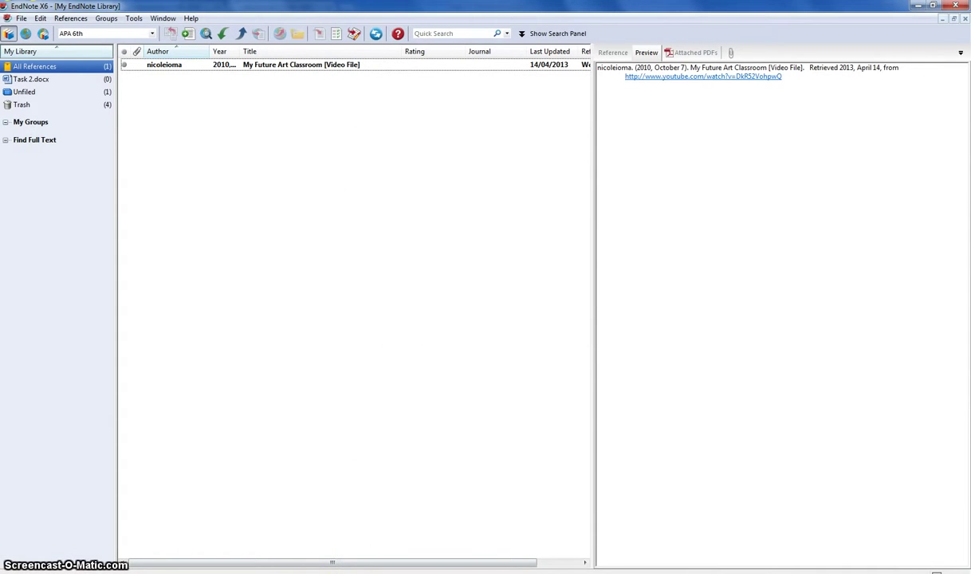
Switch to the Task 2 document in Word and review the video's title, its author mentions, the quotation and the References area.
mouse_move(301, 573)
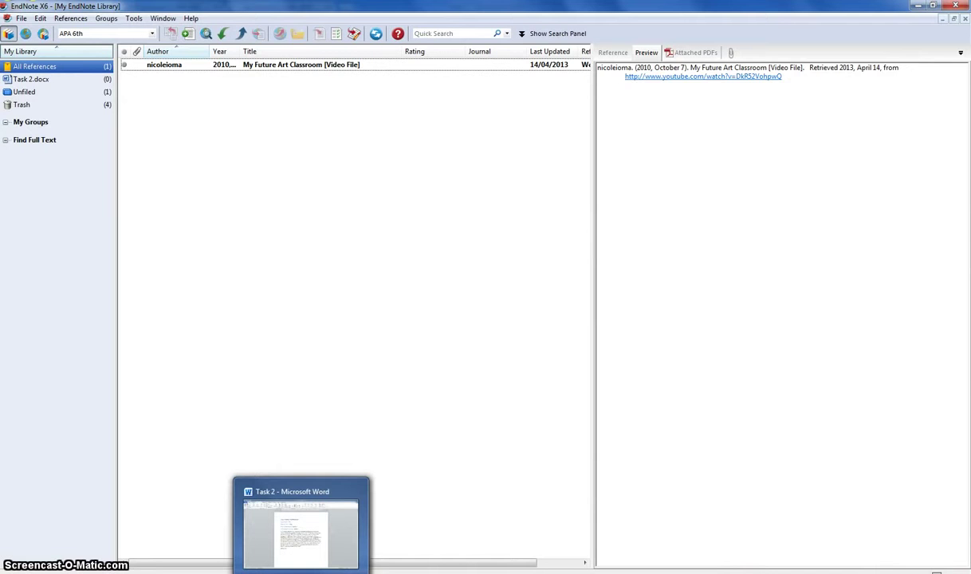
click(287, 511)
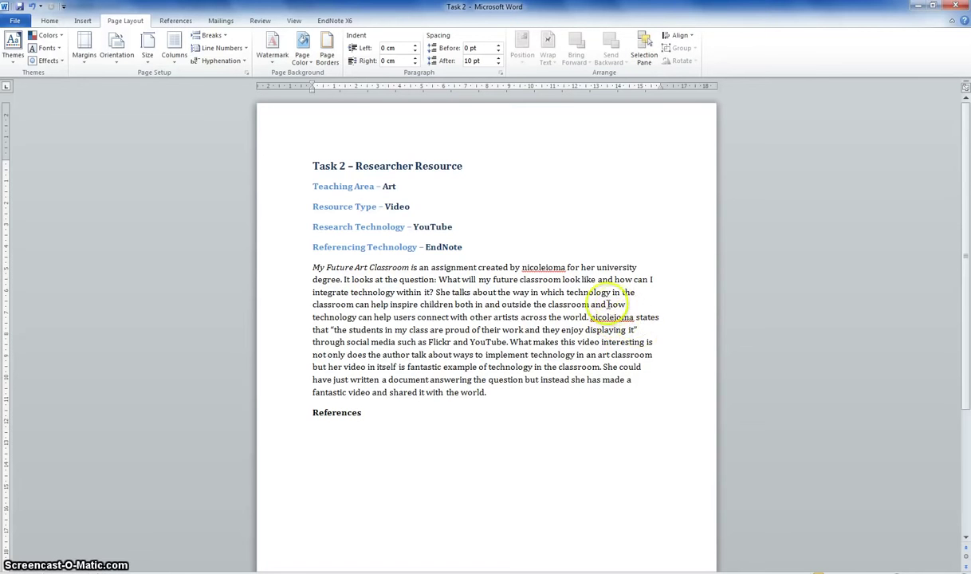
double_click(522, 268)
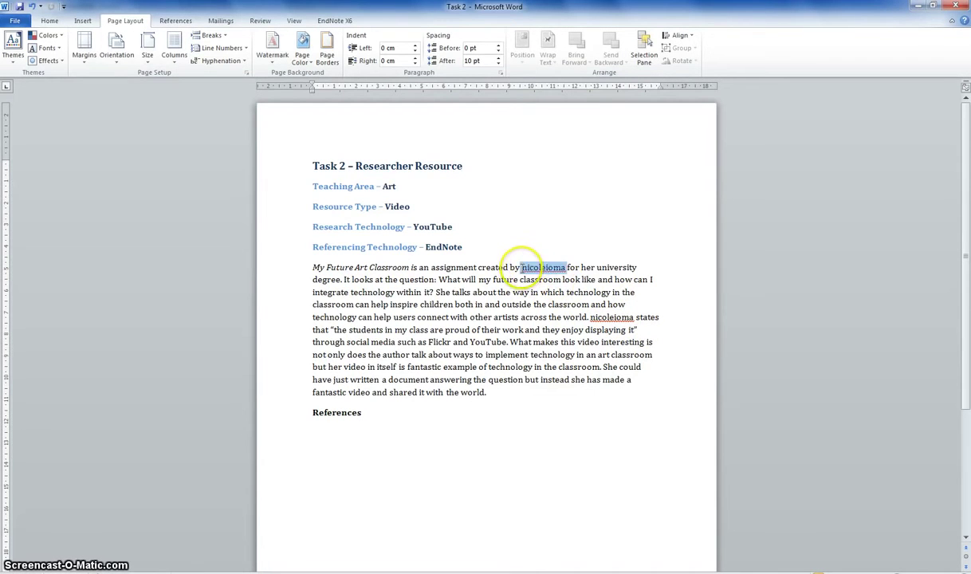
key(alt+Tab)
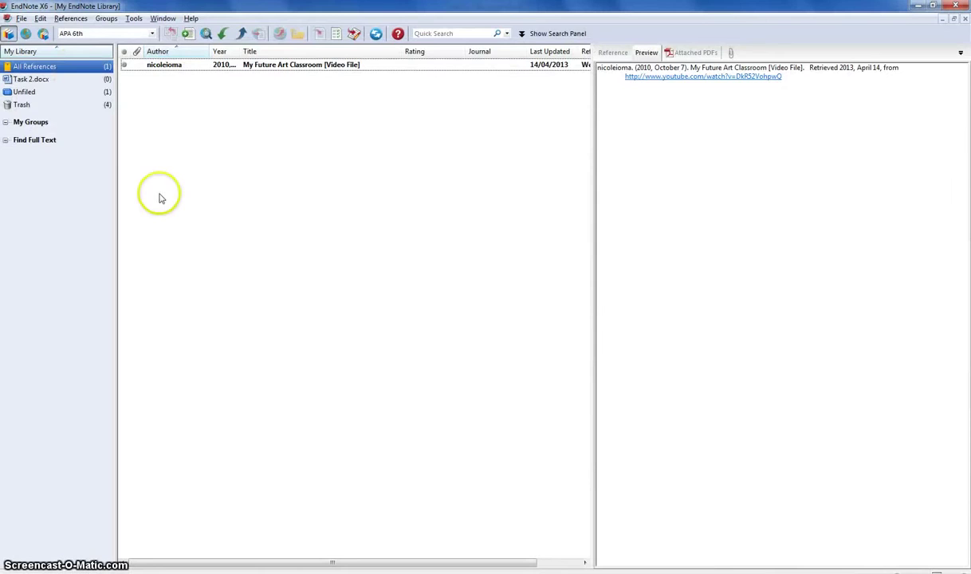
key(alt+Tab)
click(510, 342)
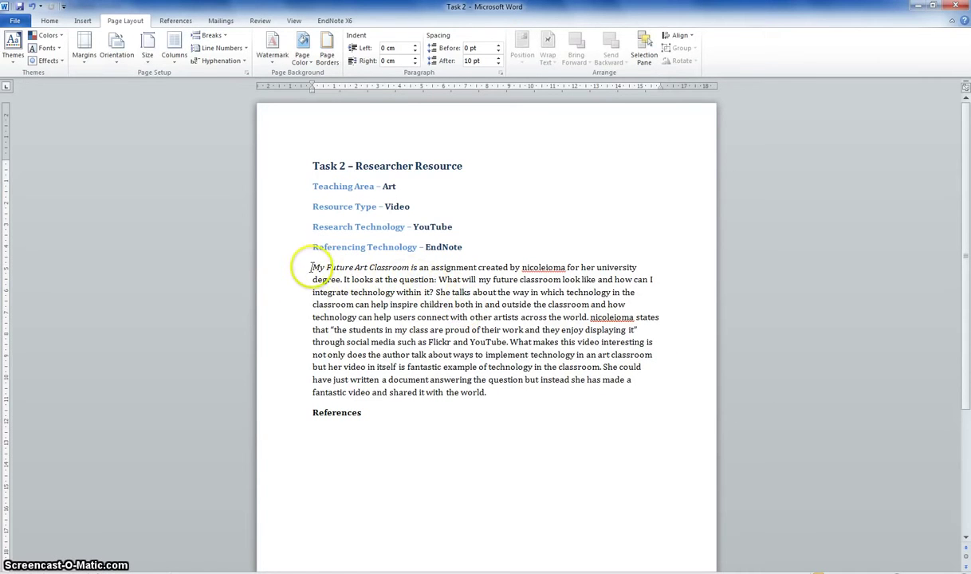
drag(311, 268, 579, 268)
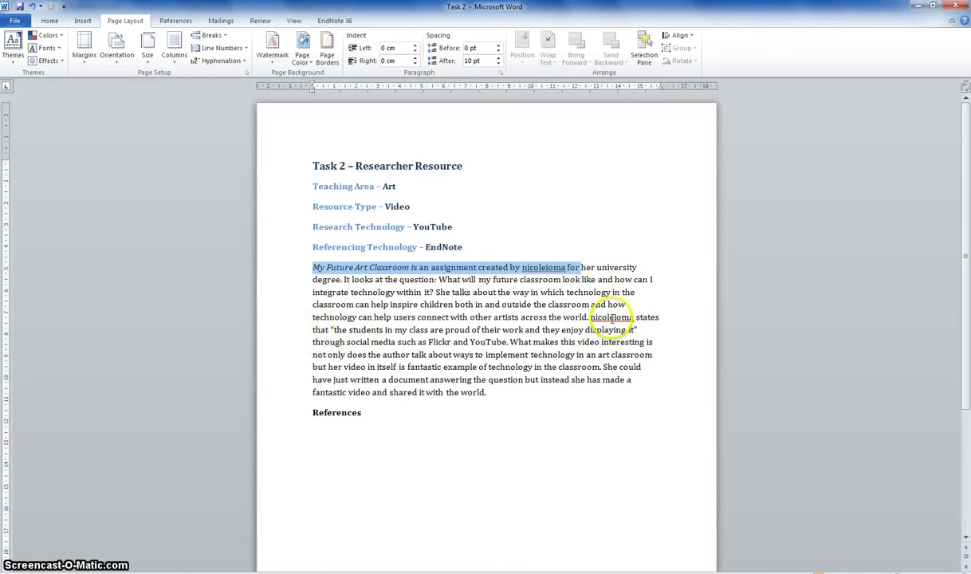
drag(591, 318, 610, 329)
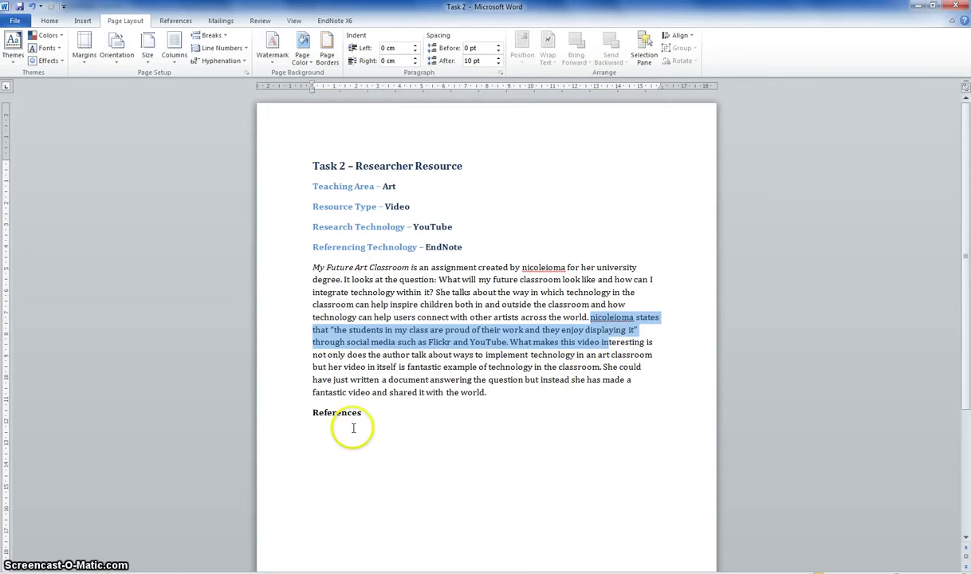
click(362, 429)
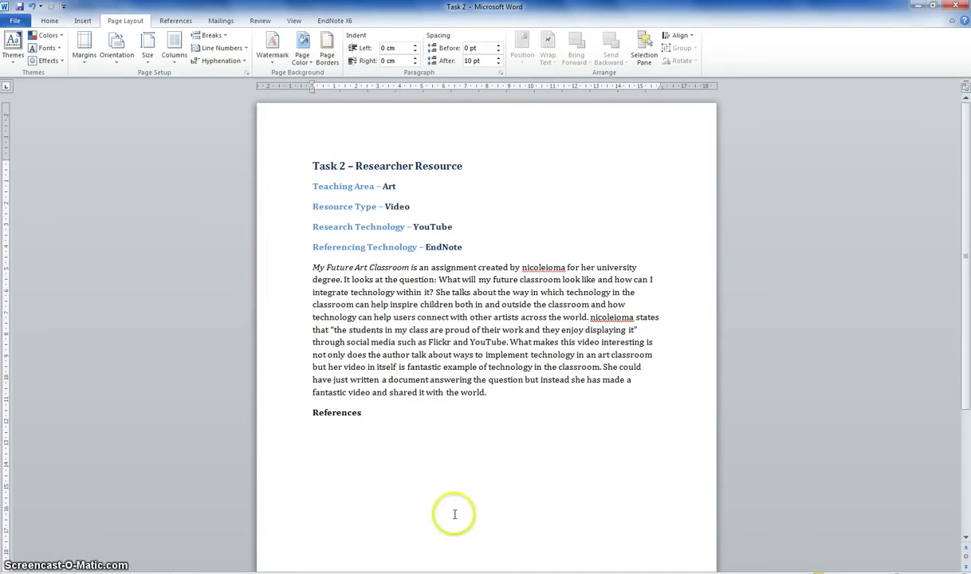
Insert the My Future Art Classroom reference, found with the search term "art", after the title in the paragraph, excluding the author.
click(411, 267)
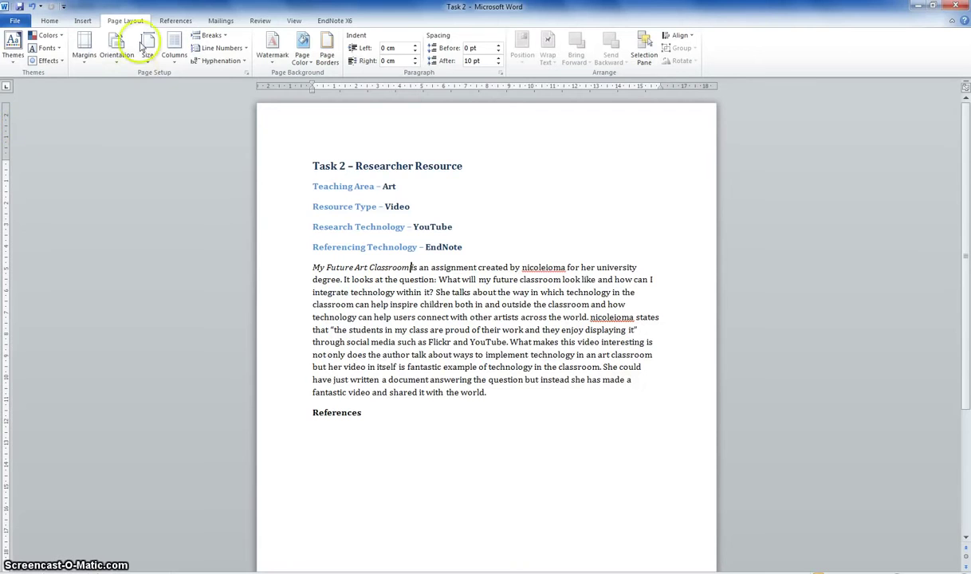
click(354, 24)
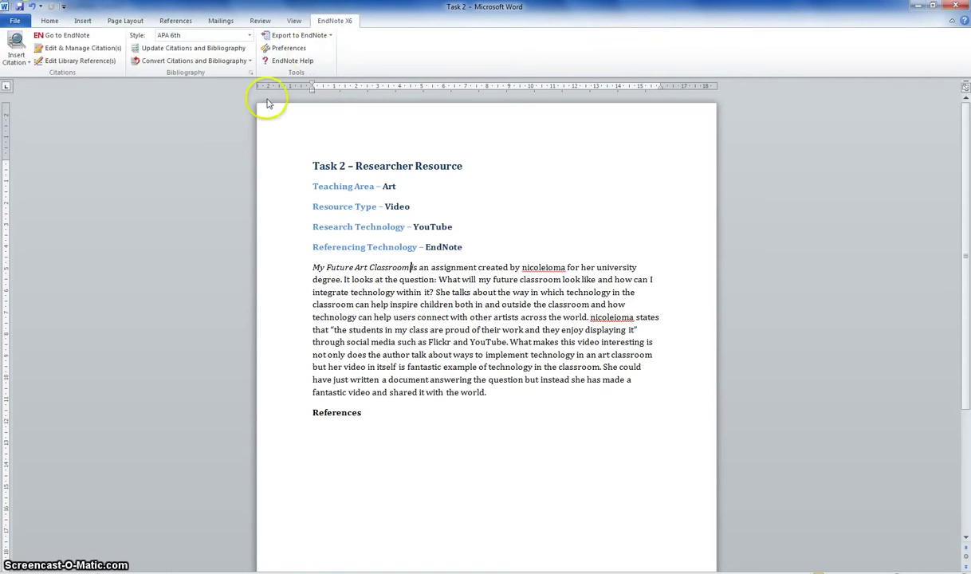
click(30, 62)
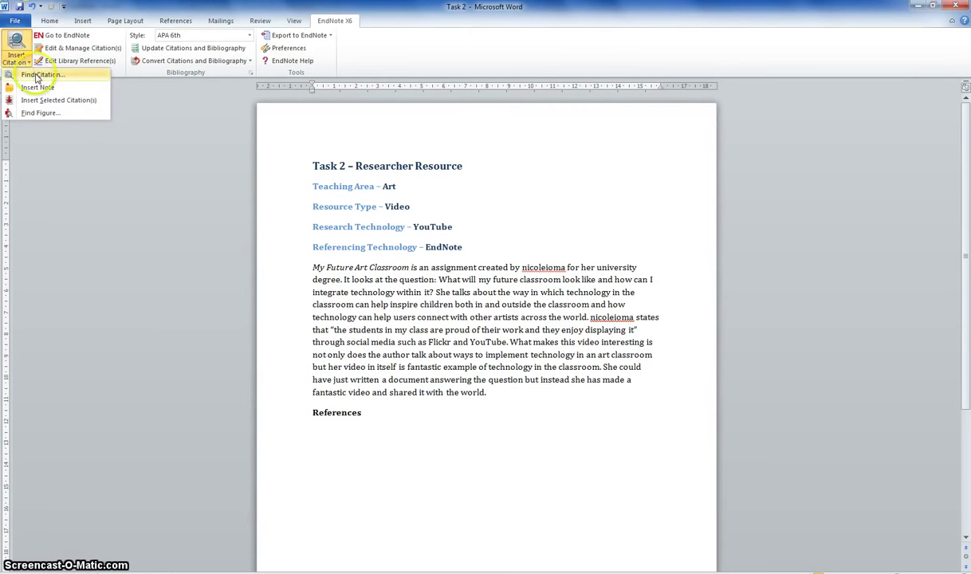
click(35, 75)
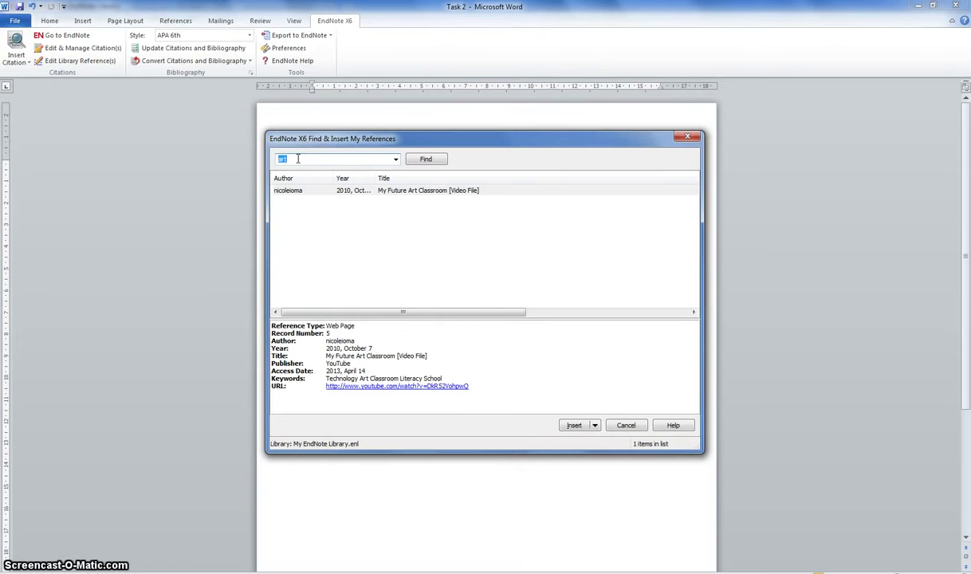
click(426, 159)
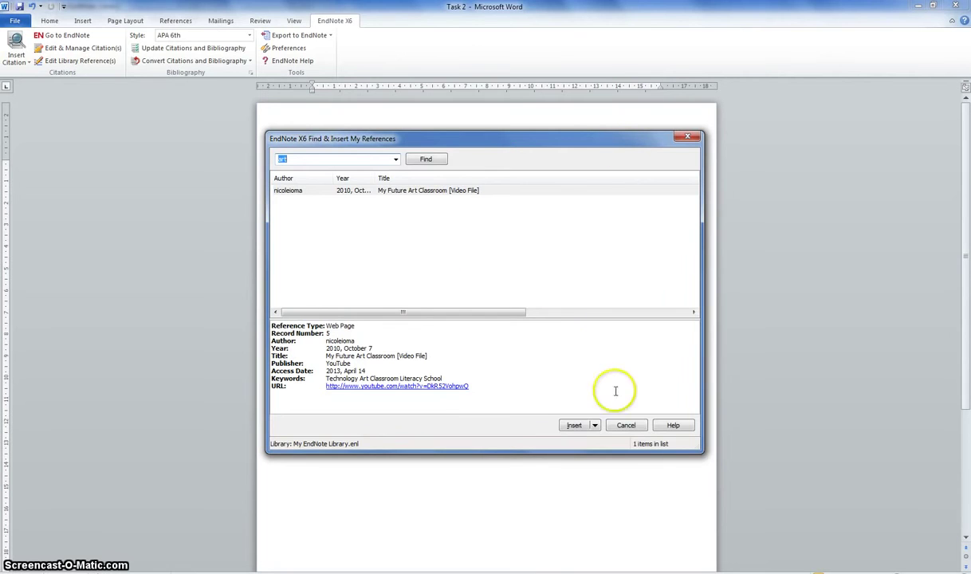
click(594, 426)
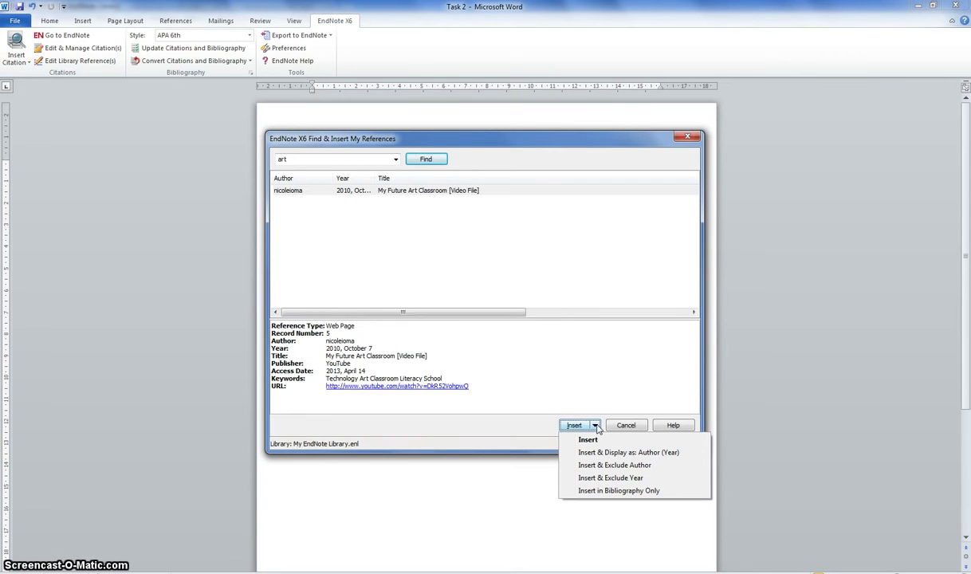
click(625, 458)
click(624, 469)
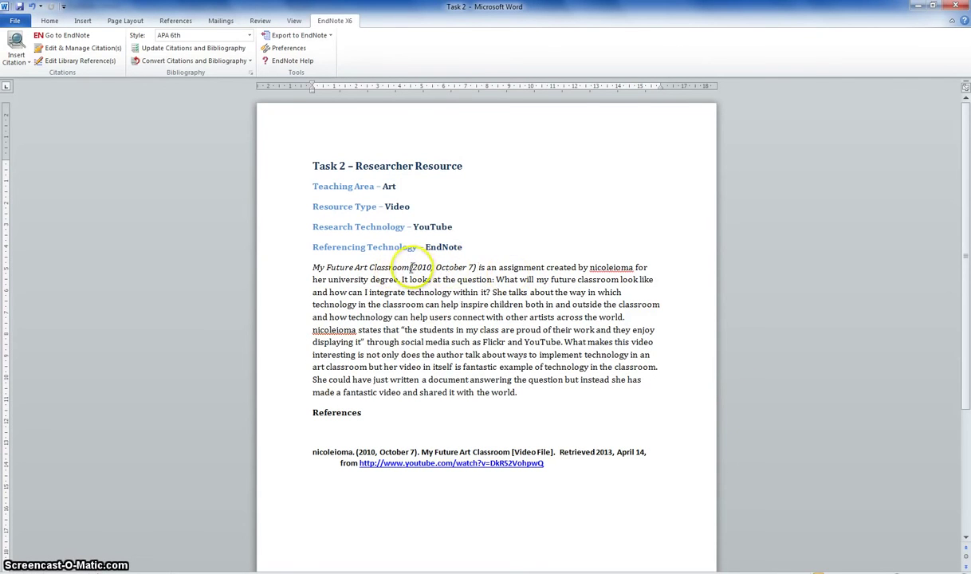
click(410, 268)
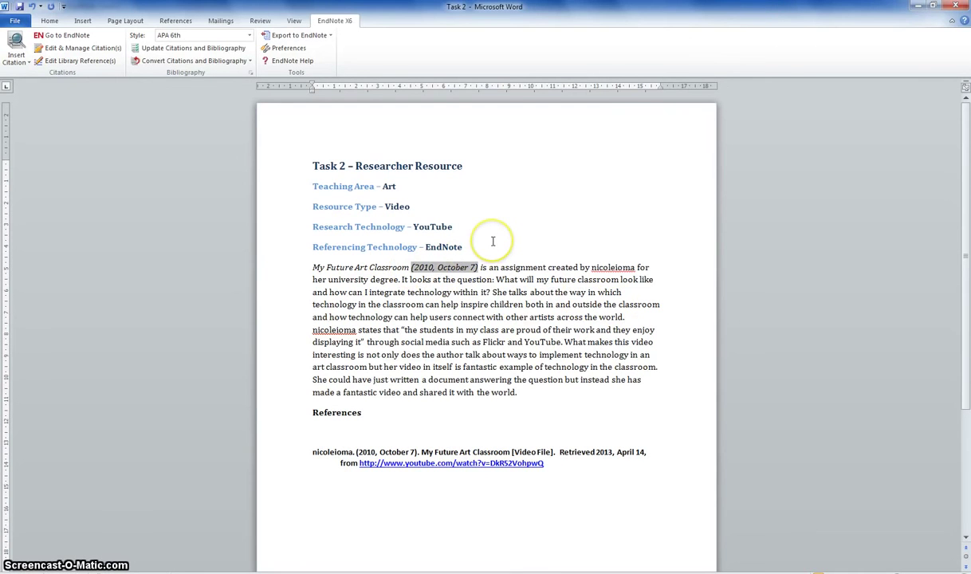
click(477, 340)
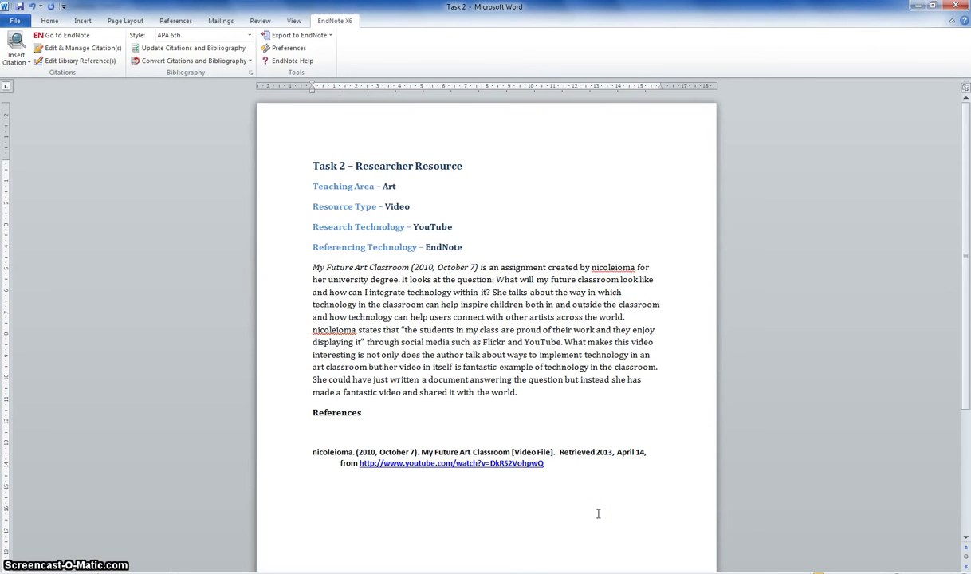
Delete the blank line beneath the References heading and remove the bold formatting from the bibliography entry.
click(347, 430)
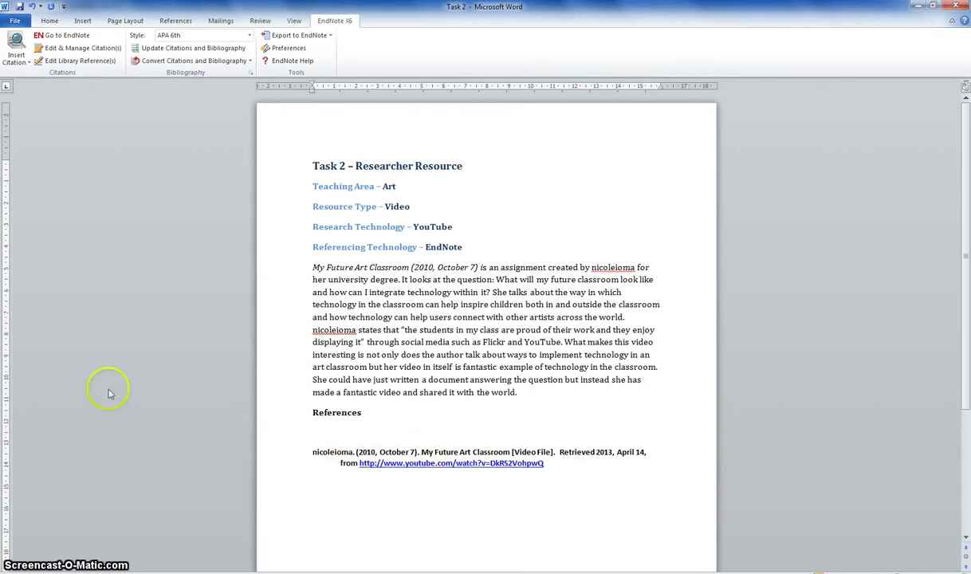
key(Delete)
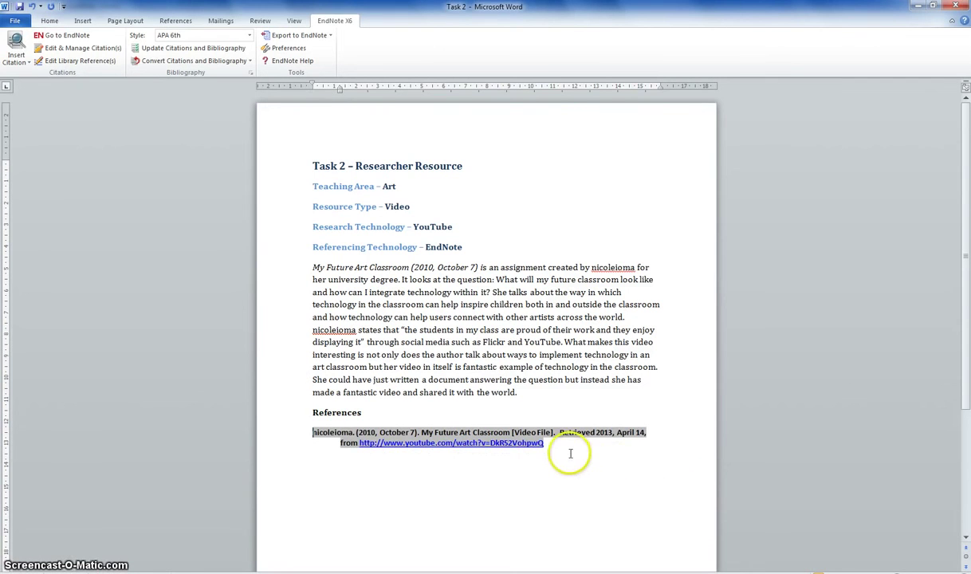
drag(573, 454, 288, 429)
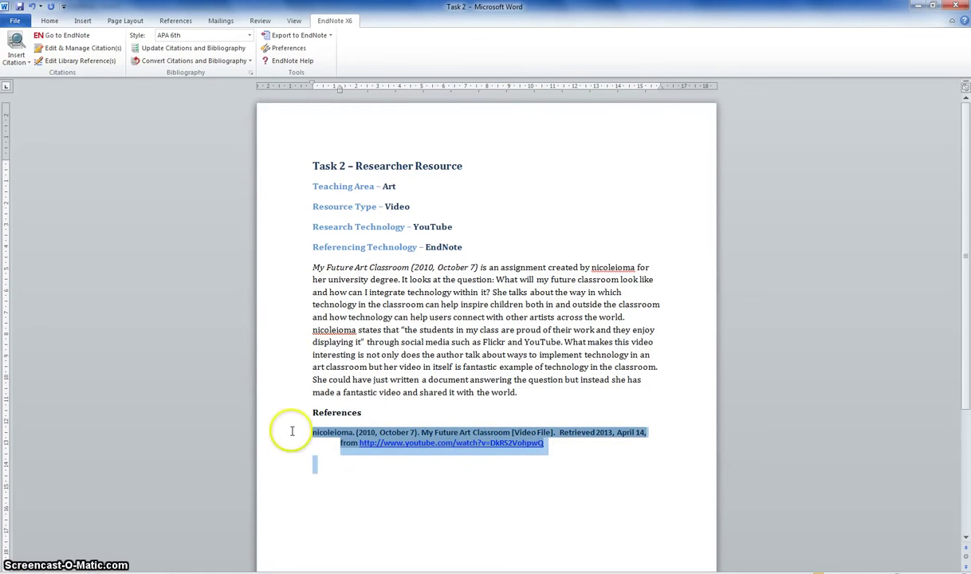
click(49, 22)
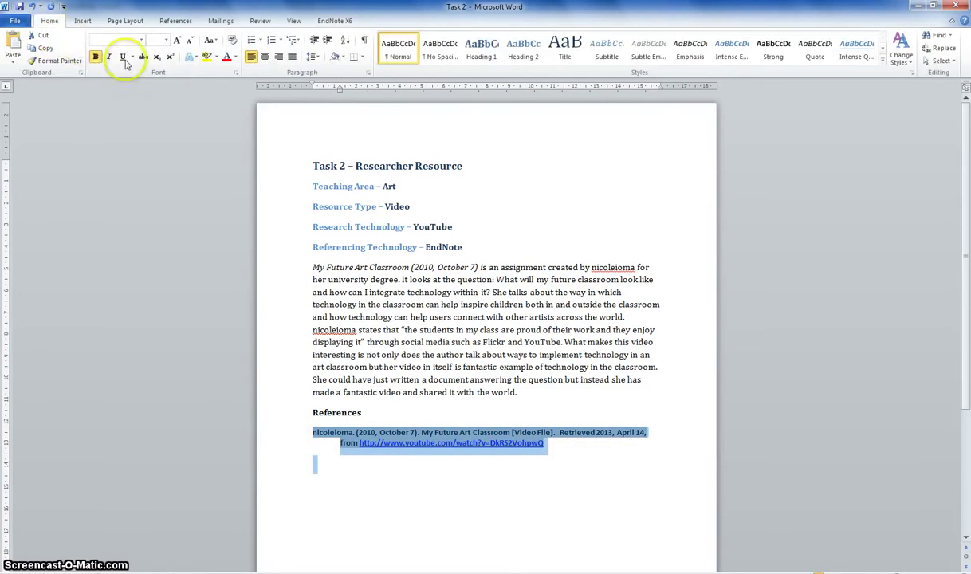
click(95, 59)
click(392, 467)
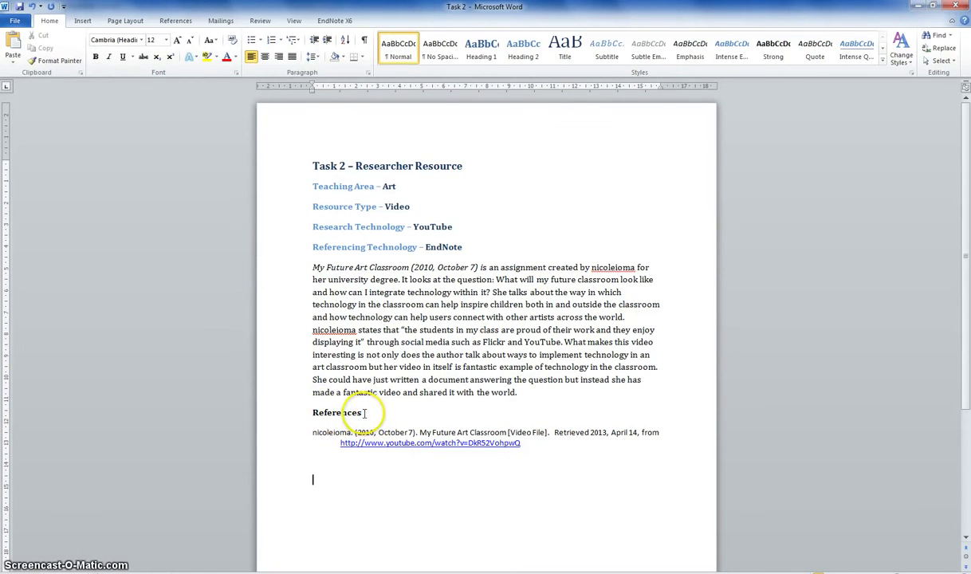
drag(271, 412, 324, 417)
key(ctrl+b)
click(356, 411)
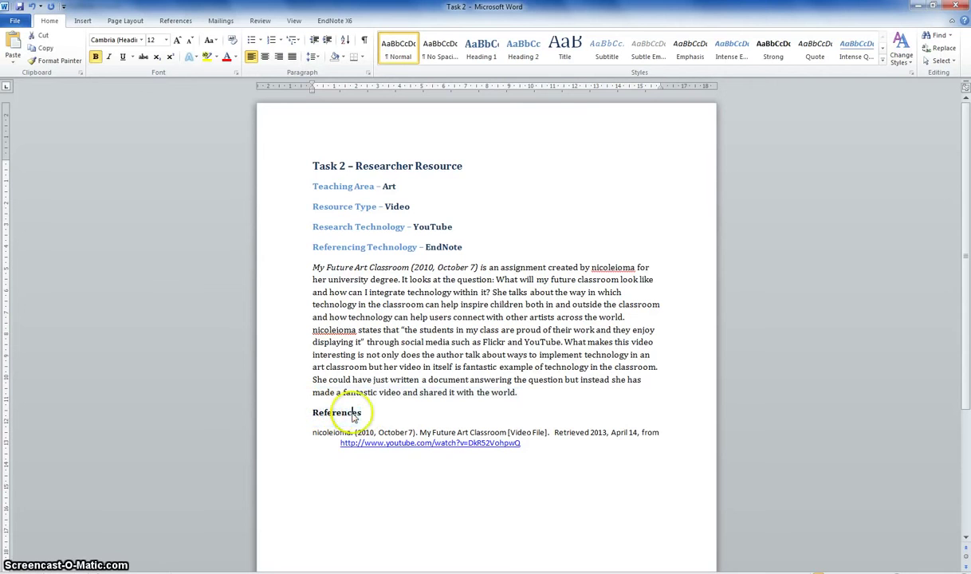
click(598, 461)
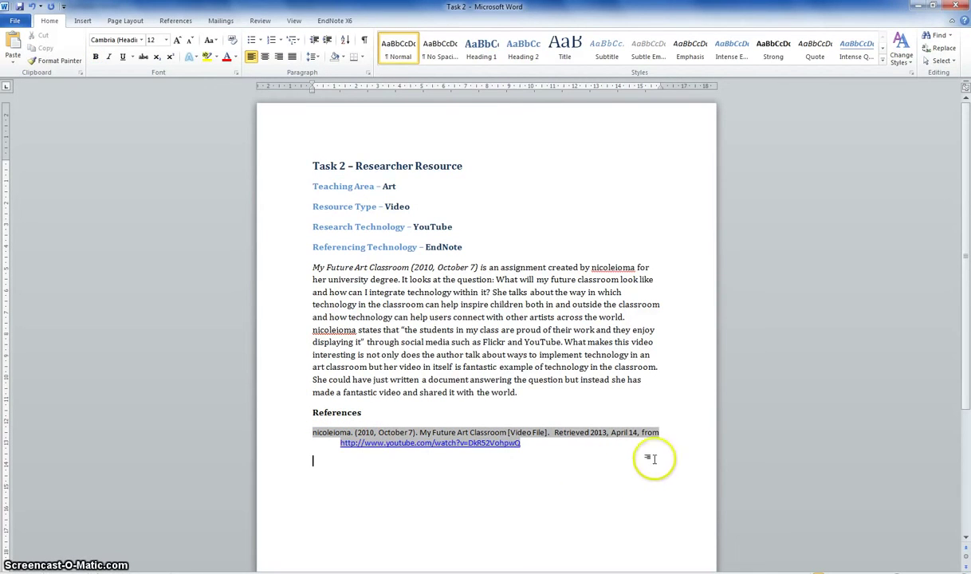
click(594, 412)
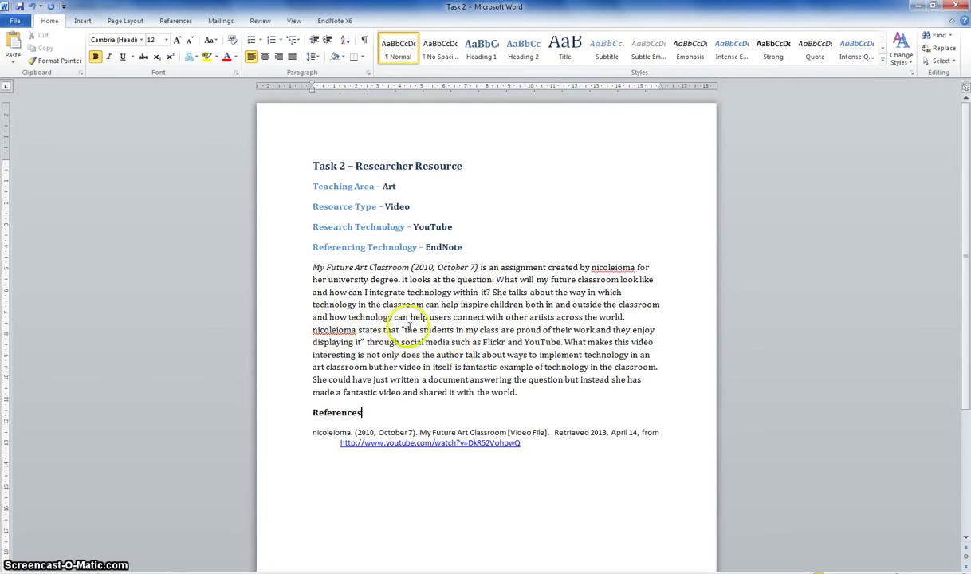
Insert the My Future Art Classroom citation after the quotation ending "they enjoy displaying it", excluding the author.
click(364, 342)
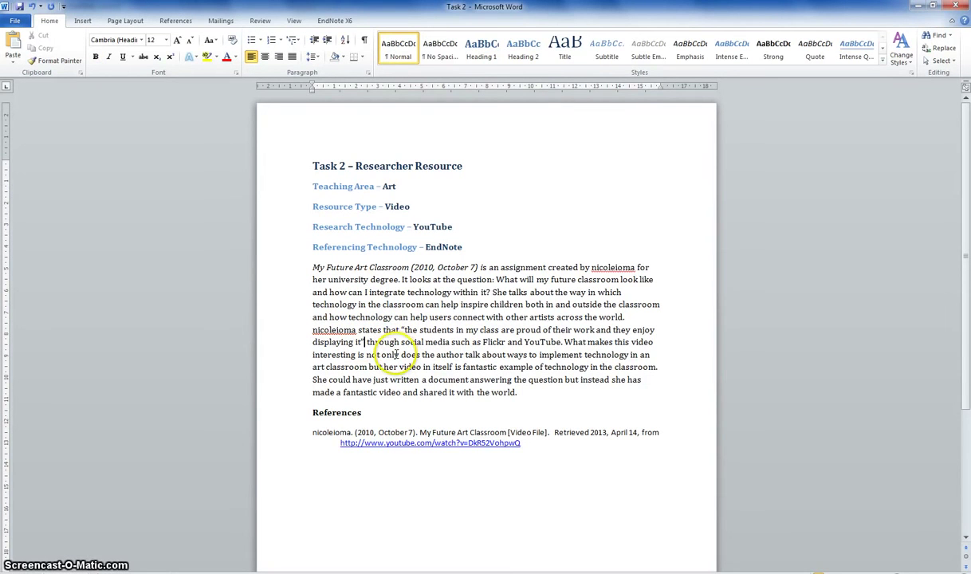
click(334, 21)
click(29, 63)
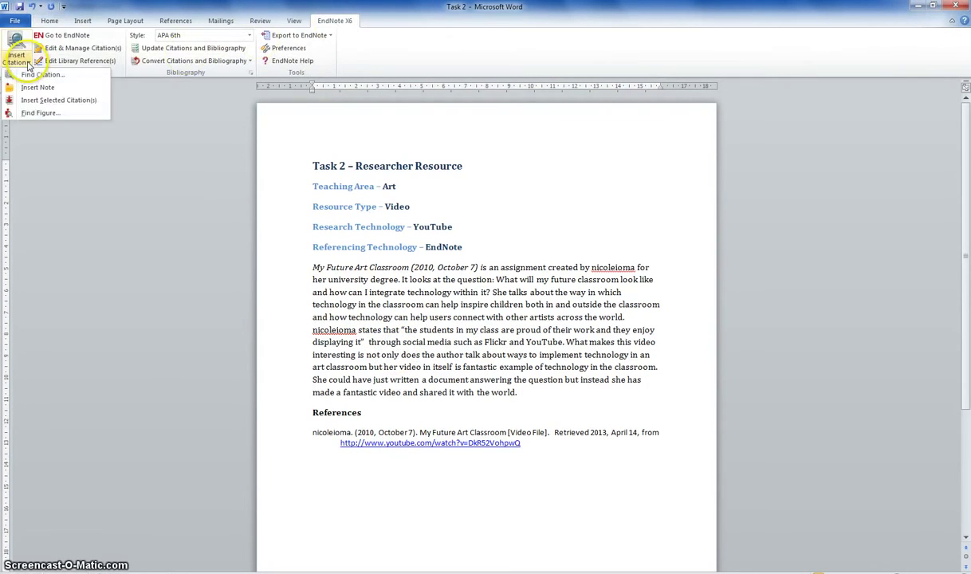
click(36, 75)
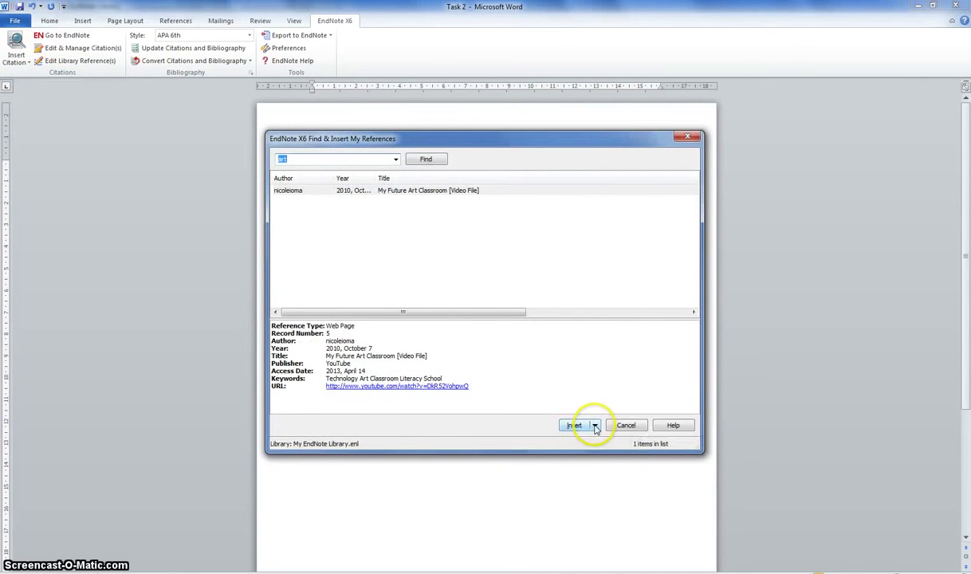
click(594, 426)
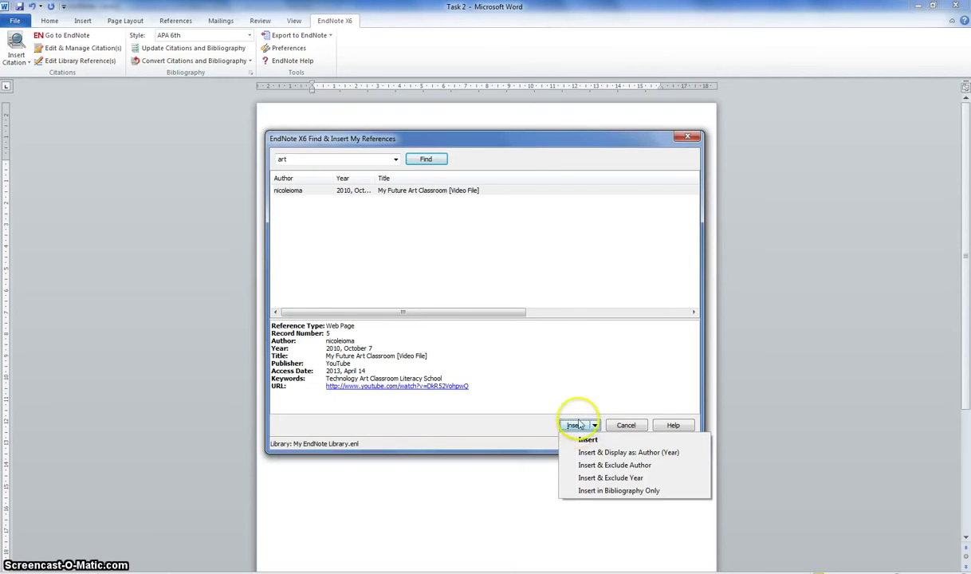
click(612, 466)
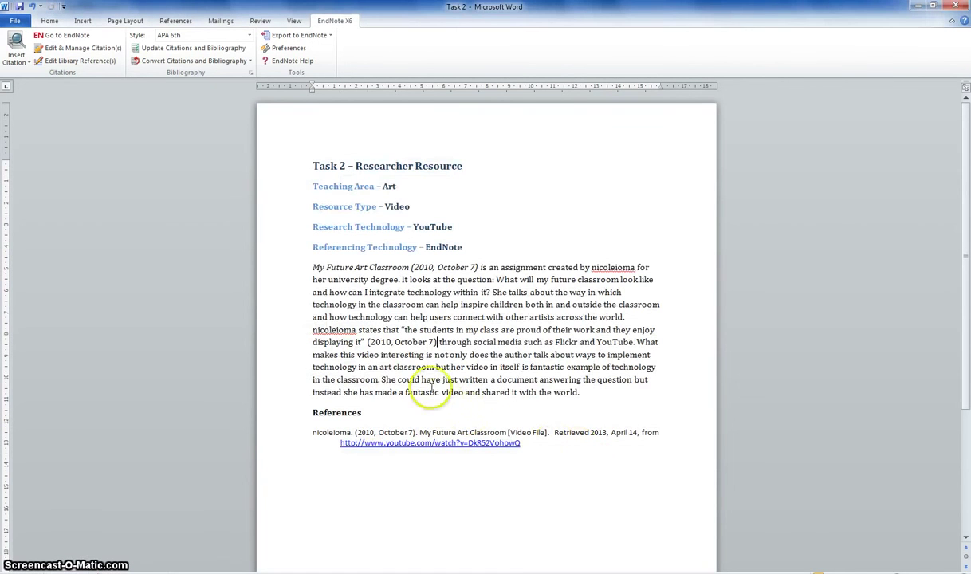
Review the citation beside the quotation and the bibliography entry under References.
click(368, 342)
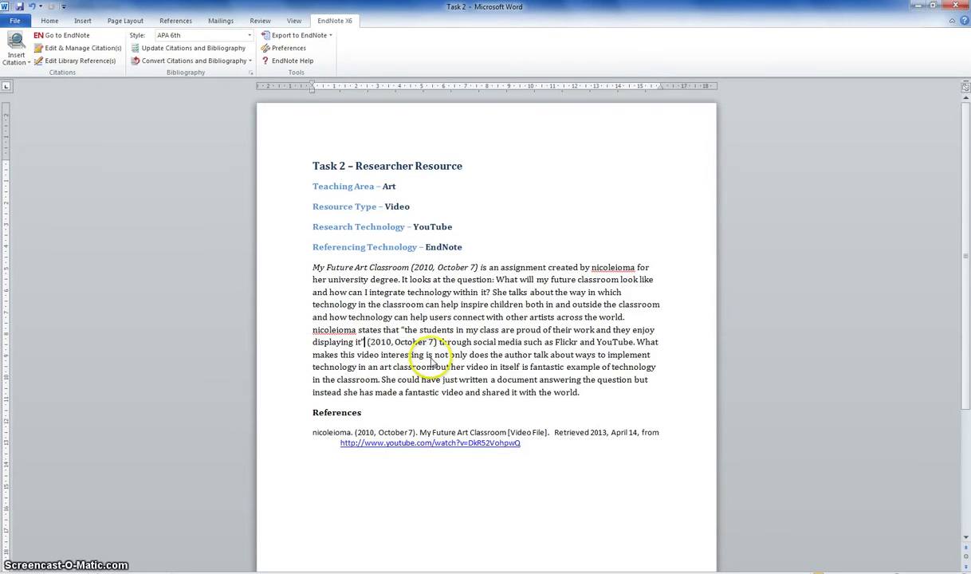
click(518, 380)
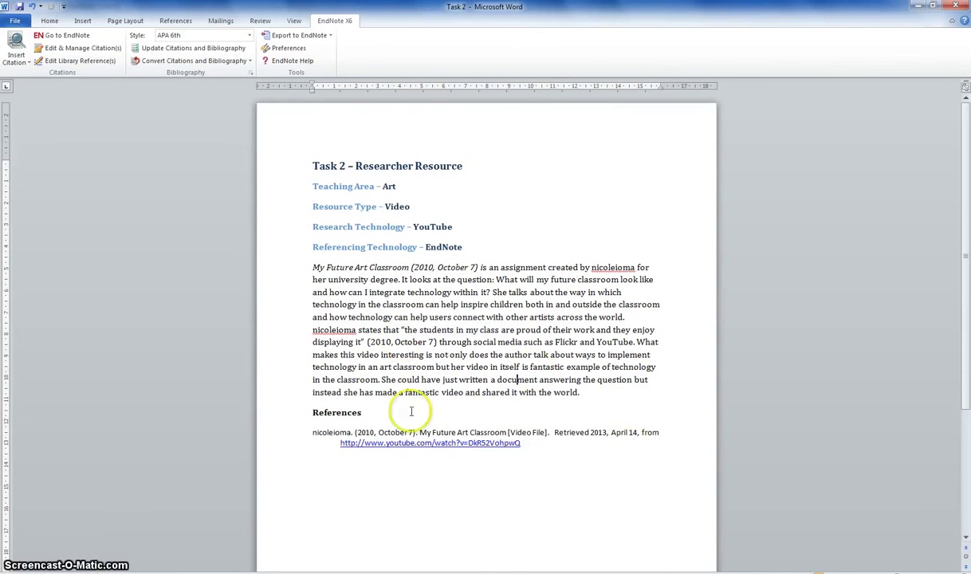
drag(581, 456, 300, 433)
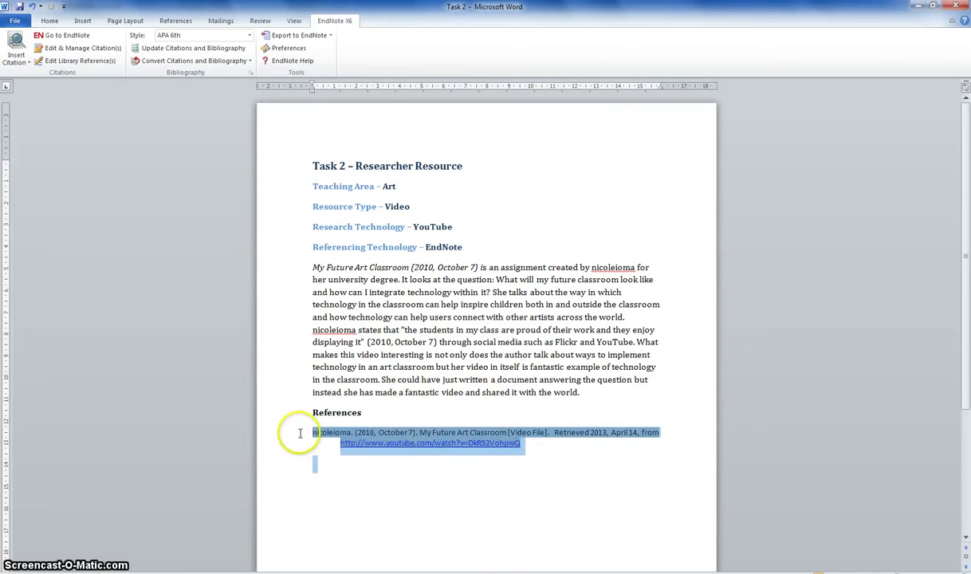
click(527, 517)
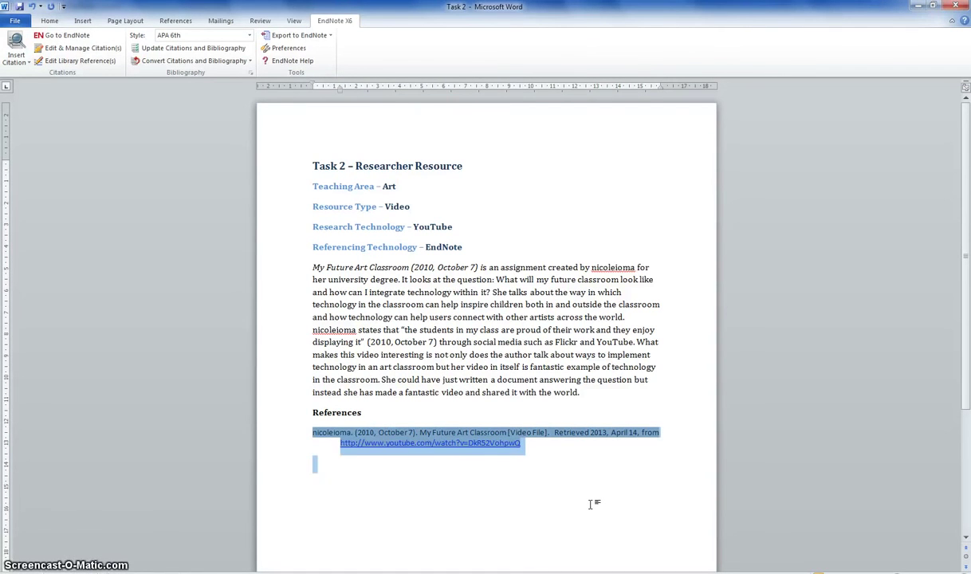
click(558, 502)
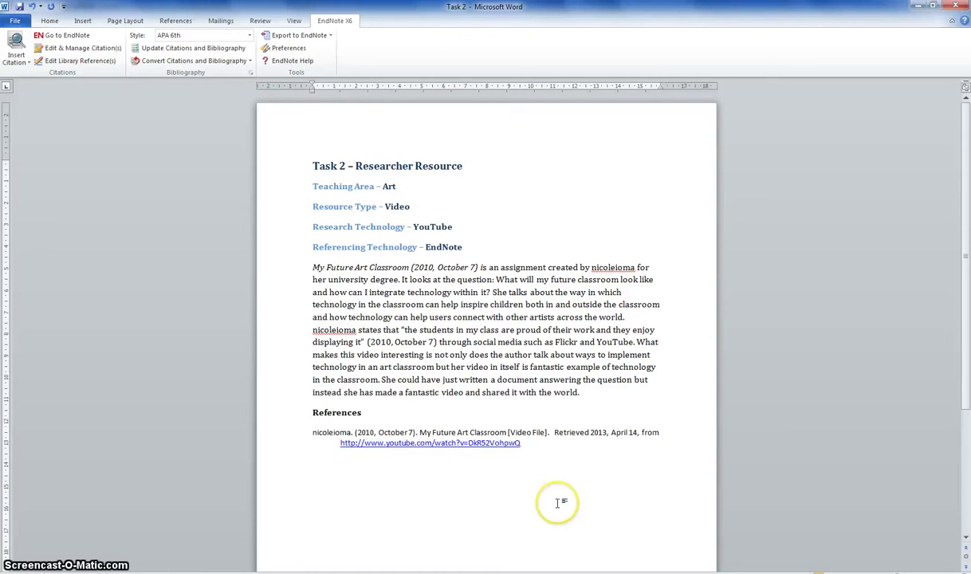